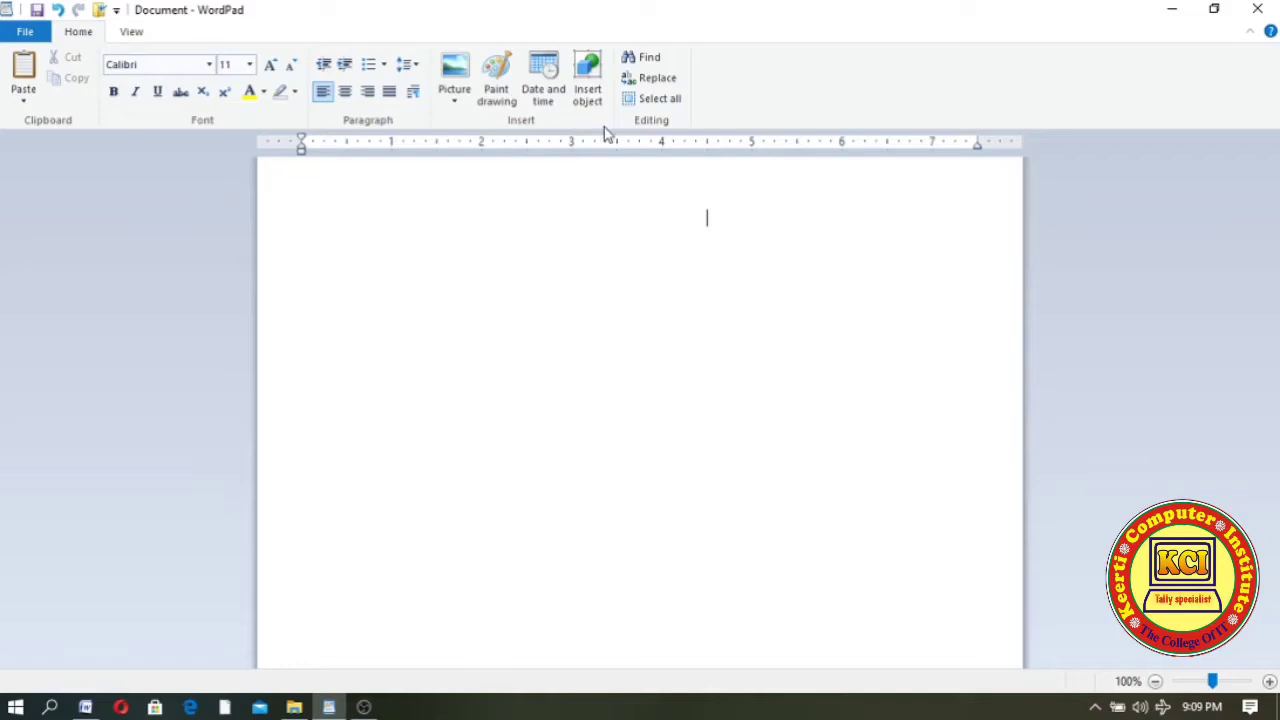
{"action": "left_click", "coordinate": [133, 32]}
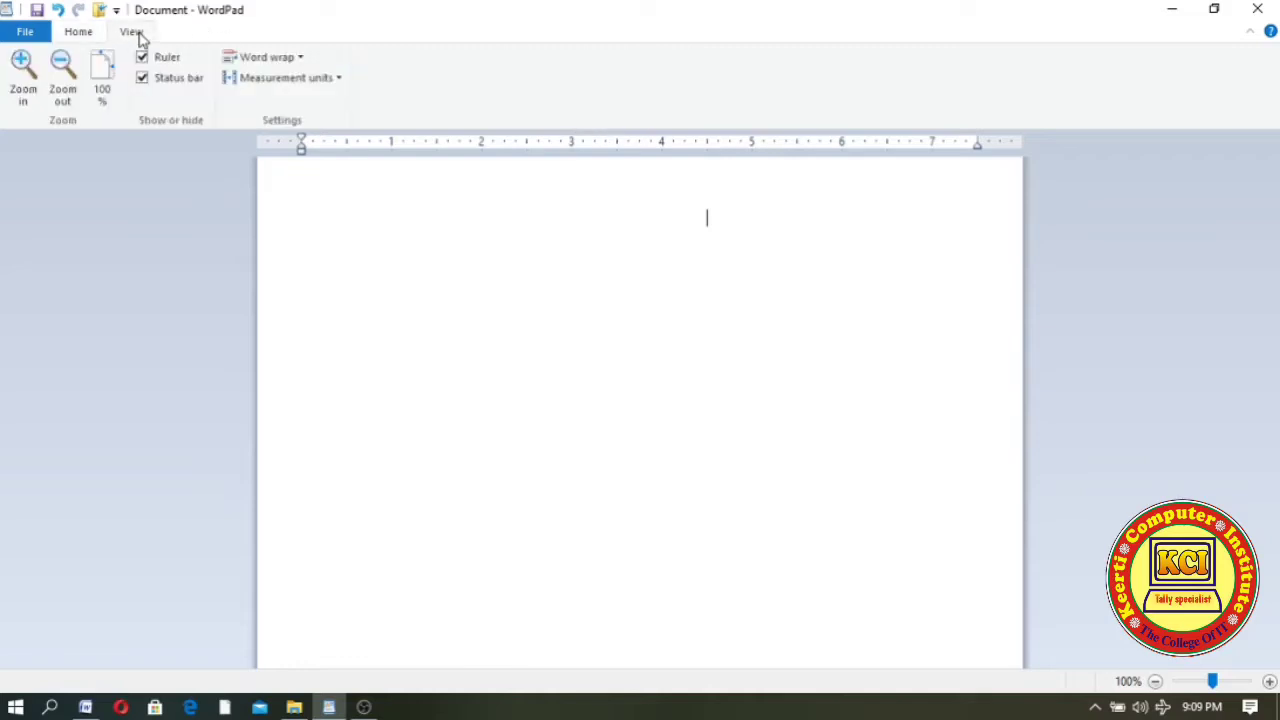
{"action": "left_click", "coordinate": [80, 32]}
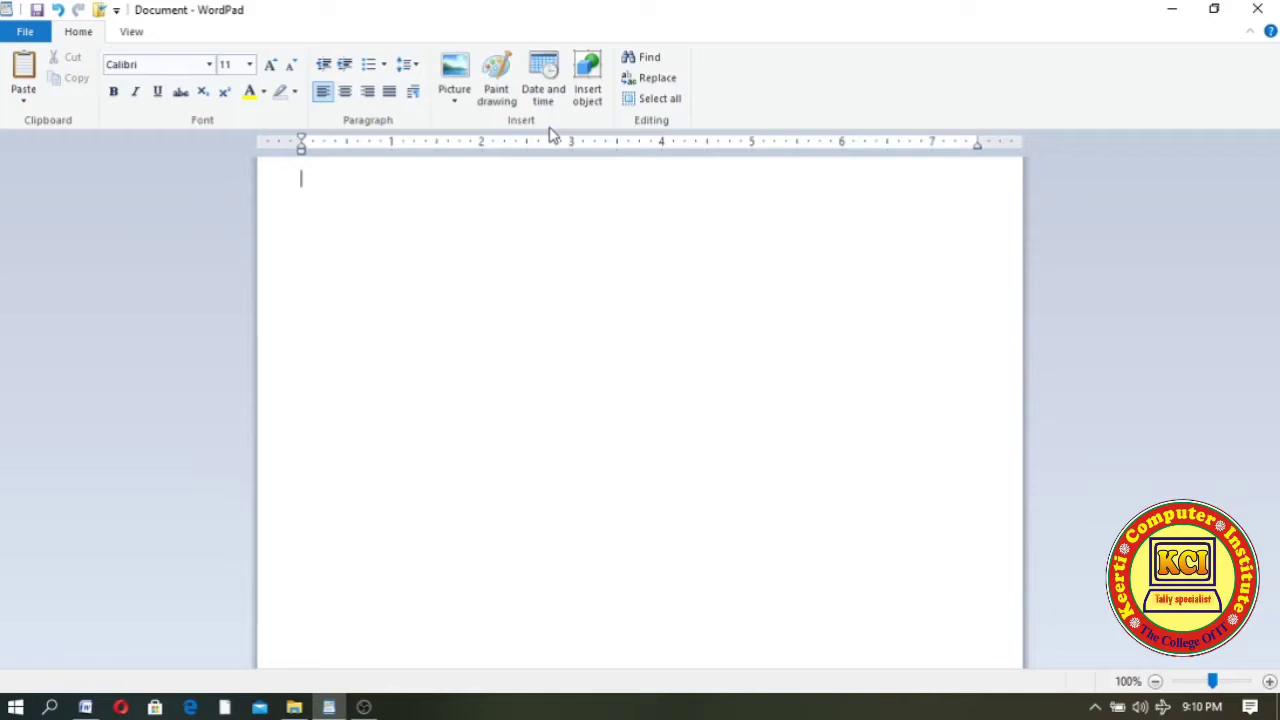
Insert picture 11 from the images folder on Local Disk (E:) and enlarge it to about 6.2 inches wide.
{"action": "left_click", "coordinate": [455, 101]}
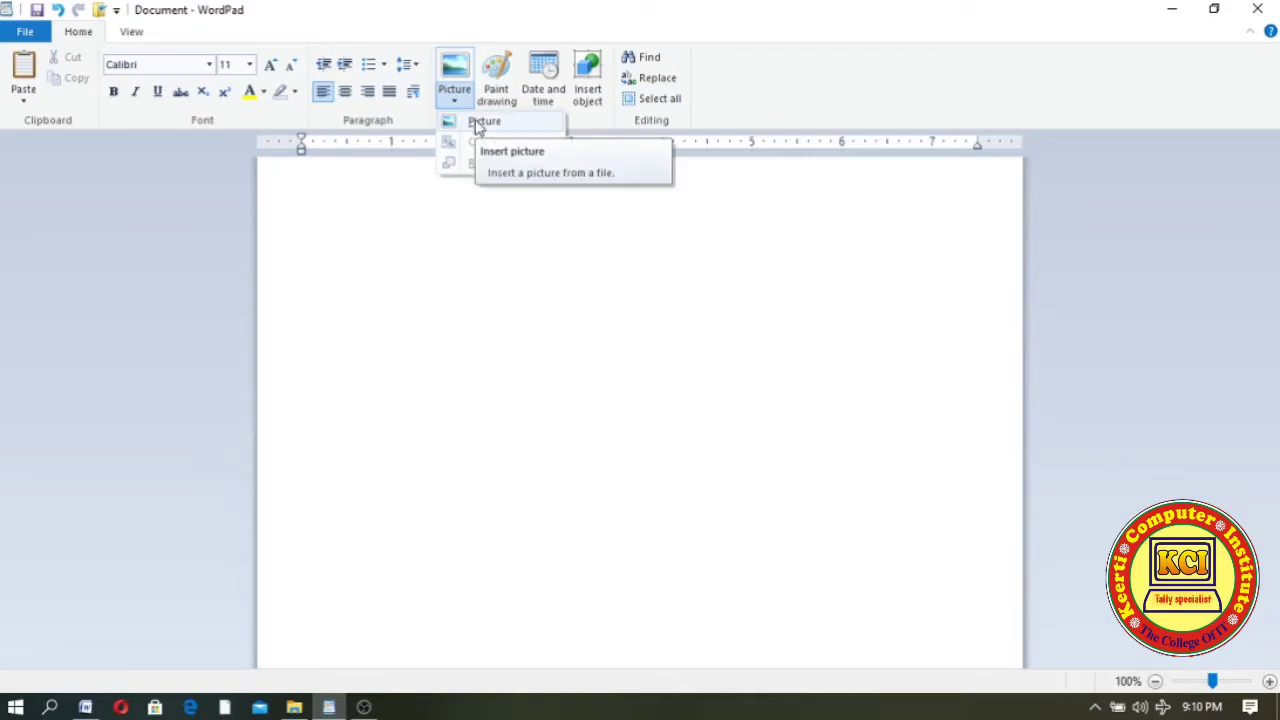
{"action": "left_click", "coordinate": [478, 123]}
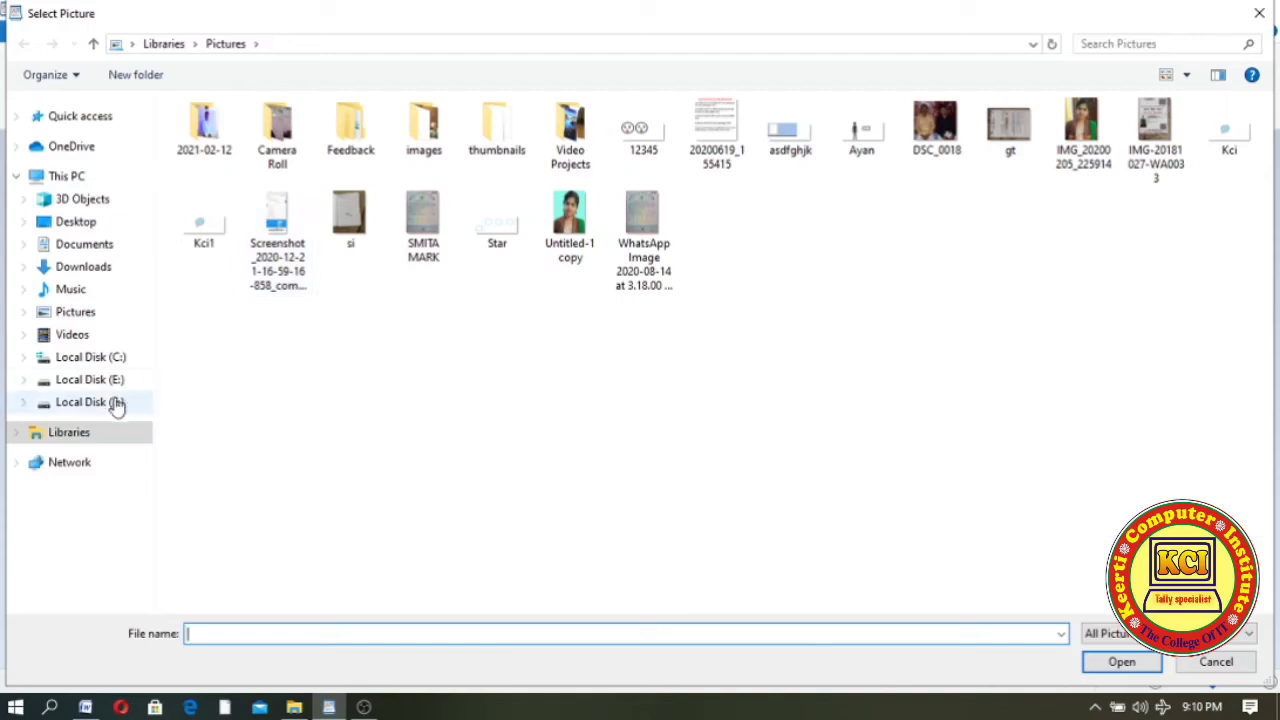
{"action": "left_click", "coordinate": [104, 402]}
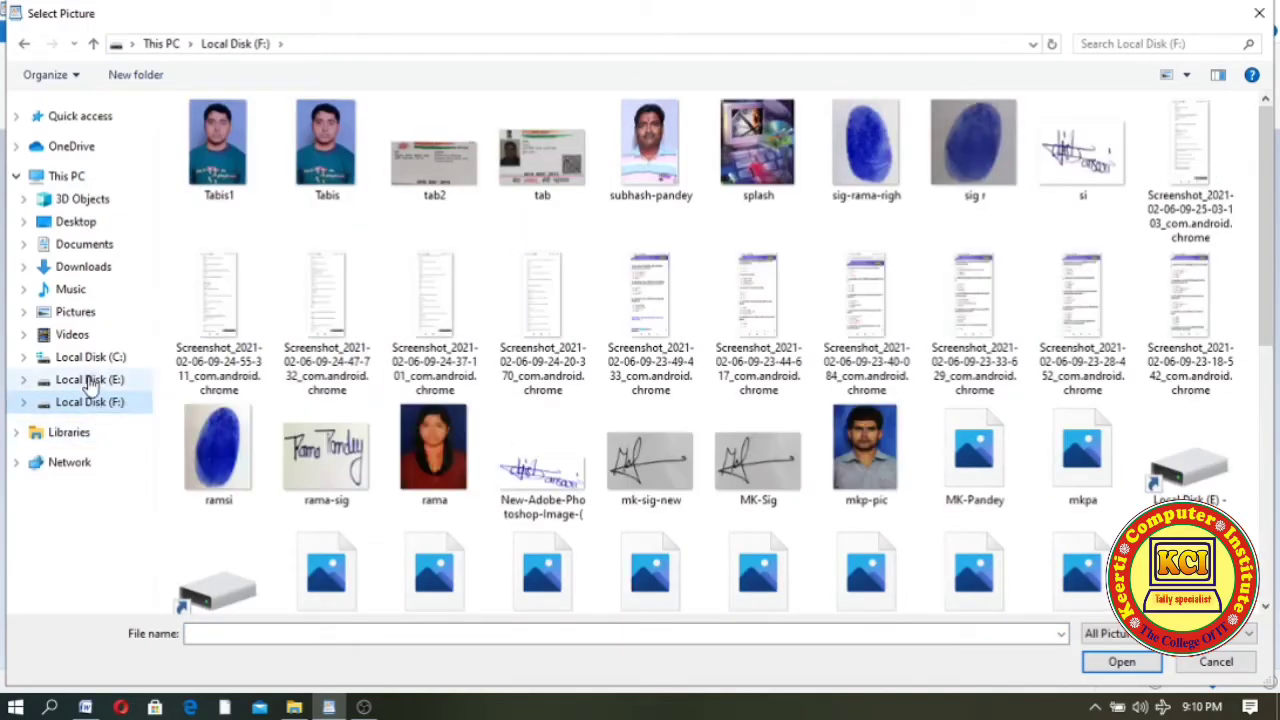
{"action": "left_click", "coordinate": [89, 381]}
{"action": "double_click", "coordinate": [573, 130]}
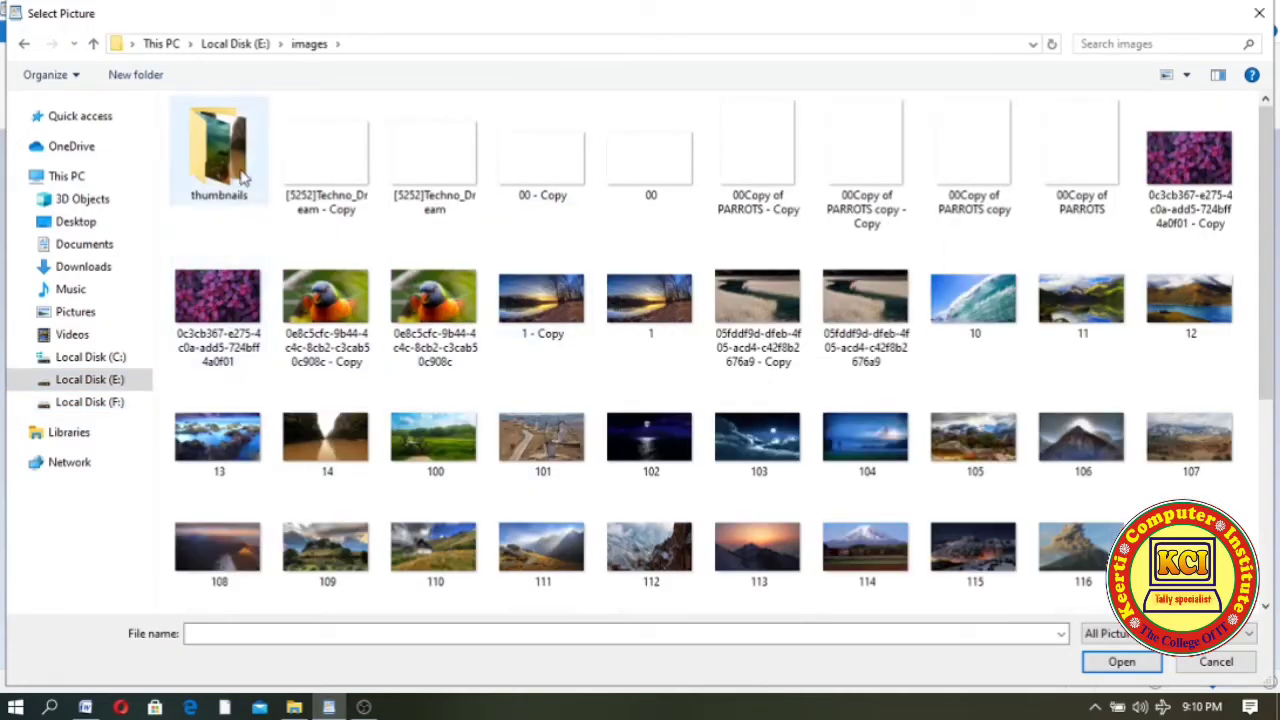
{"action": "left_click", "coordinate": [1078, 296]}
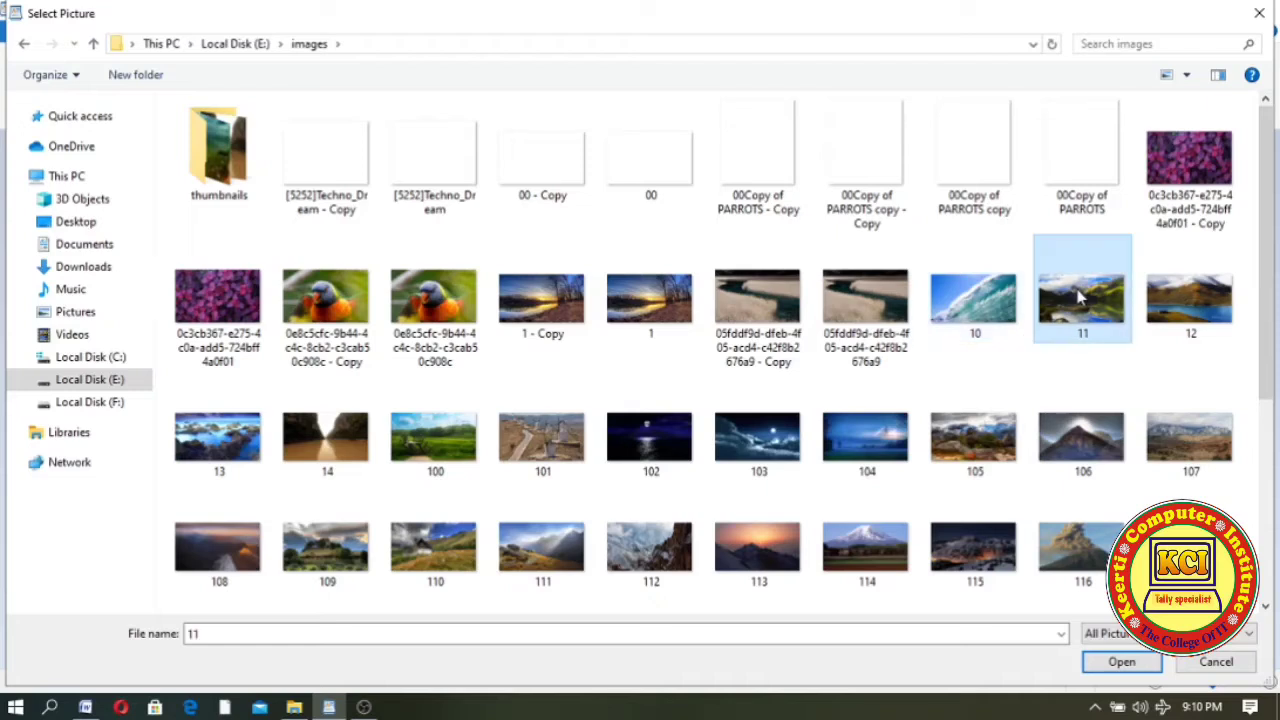
{"action": "left_click", "coordinate": [1121, 663]}
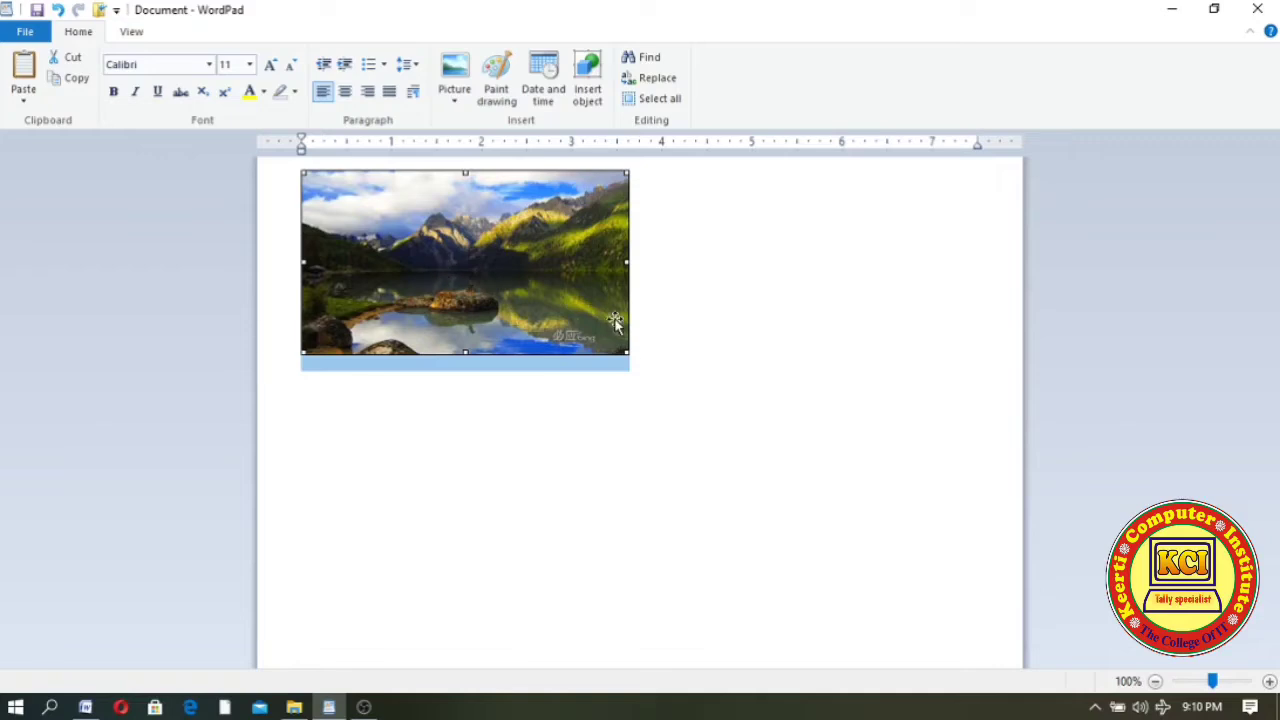
{"action": "left_click_drag", "start_coordinate": [630, 356], "coordinate": [918, 634]}
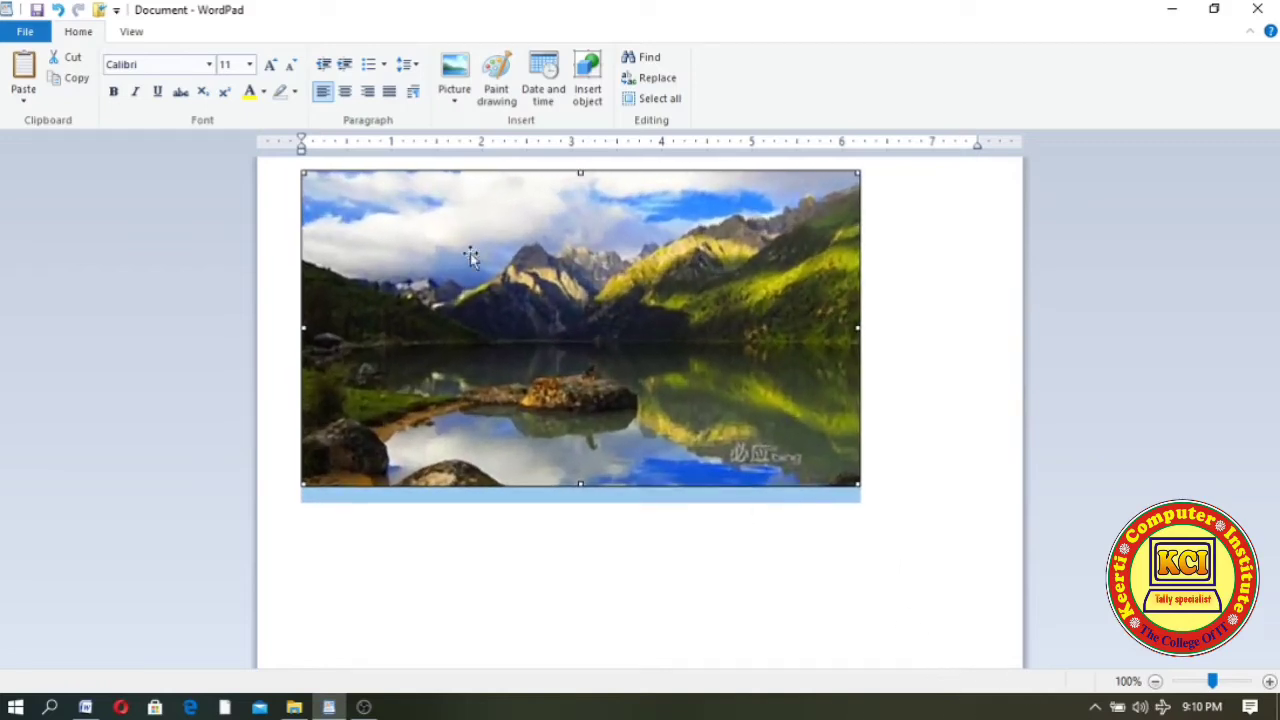
Replace the lake picture with picture 100 from the images folder and enlarge it to about 6.5 inches wide.
{"action": "left_click", "coordinate": [455, 105]}
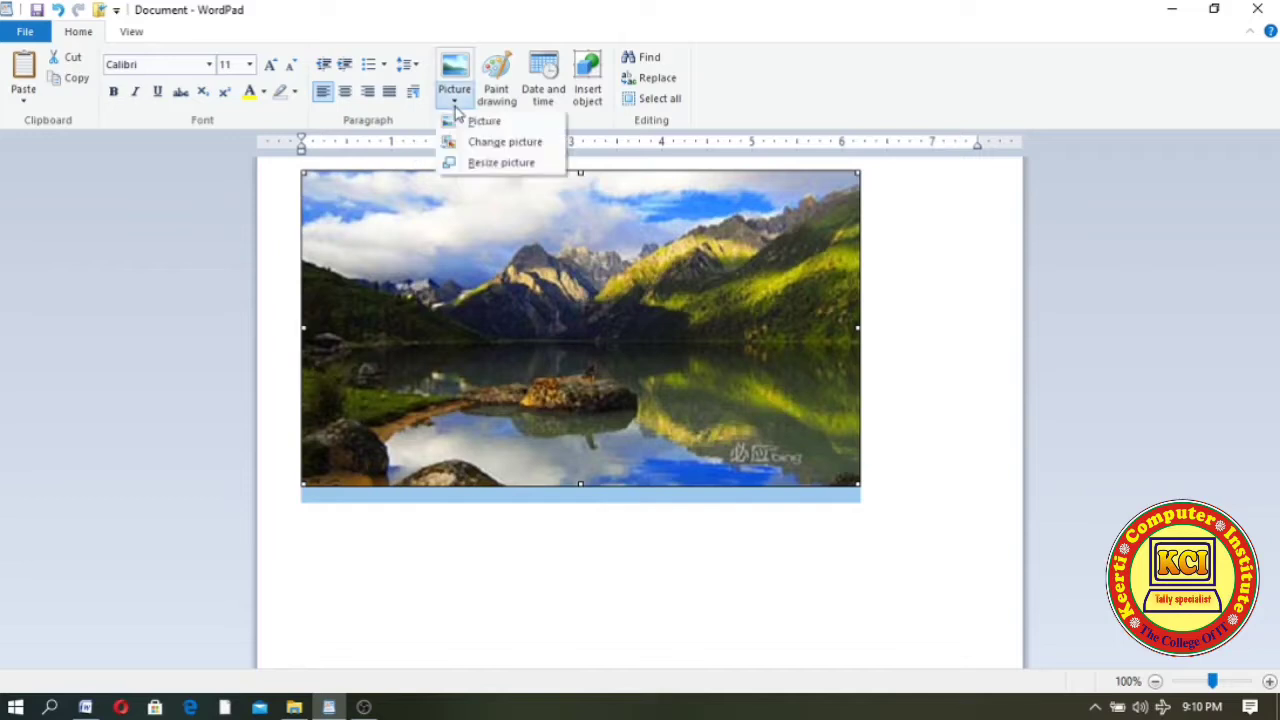
{"action": "left_click", "coordinate": [503, 143]}
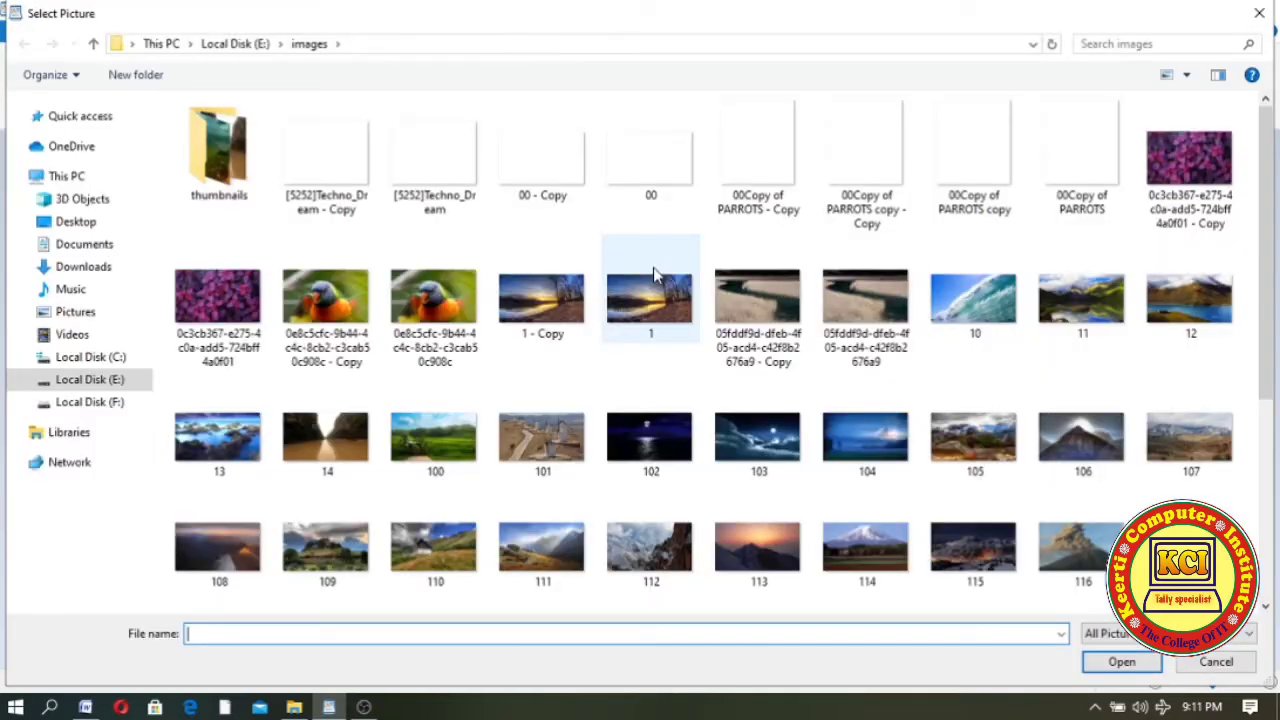
{"action": "left_click", "coordinate": [440, 432]}
{"action": "left_click", "coordinate": [1125, 667]}
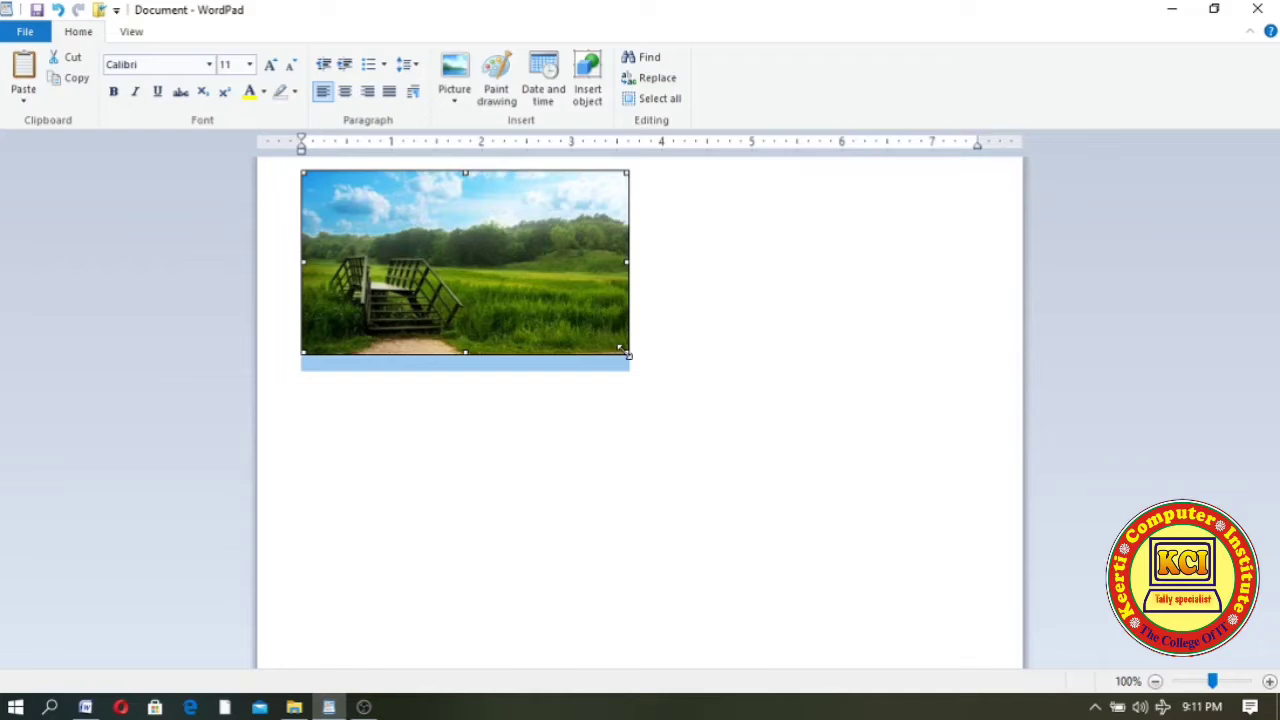
{"action": "left_click_drag", "start_coordinate": [627, 354], "coordinate": [900, 548]}
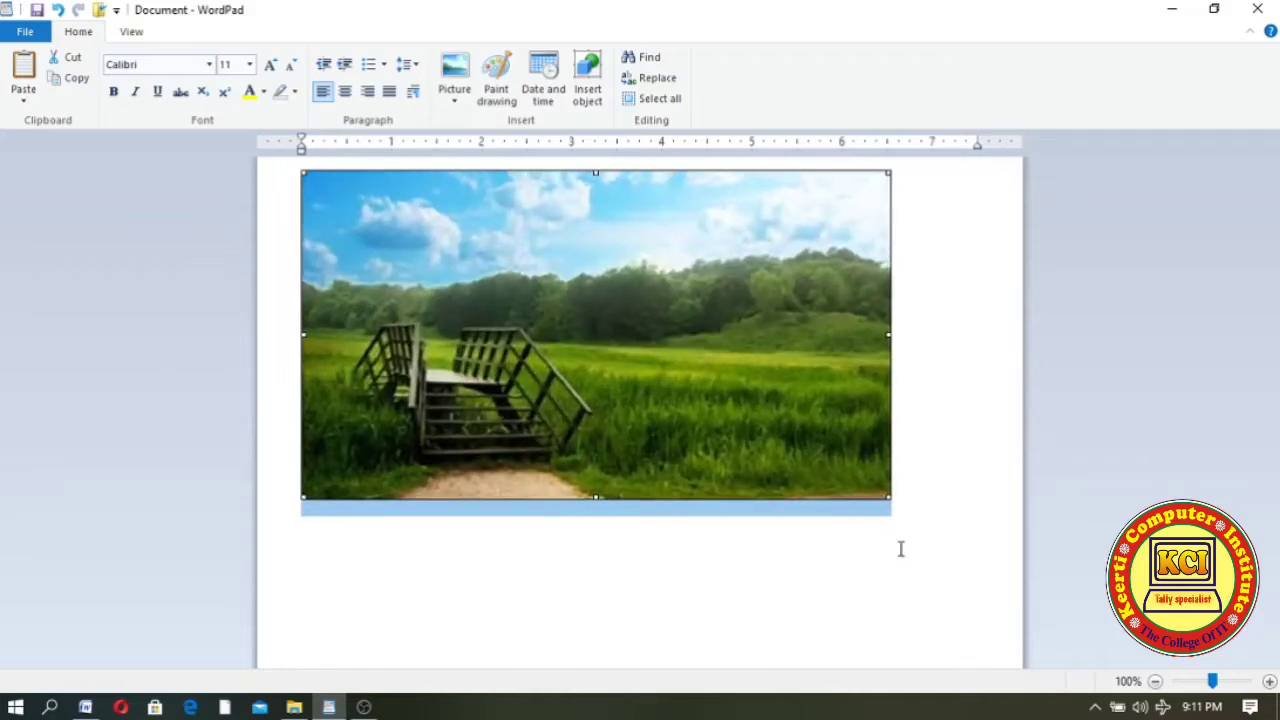
Replace the wooden bridge picture with 1 - Copy from the images folder and enlarge it to about 7.2 inches wide.
{"action": "left_click", "coordinate": [455, 105]}
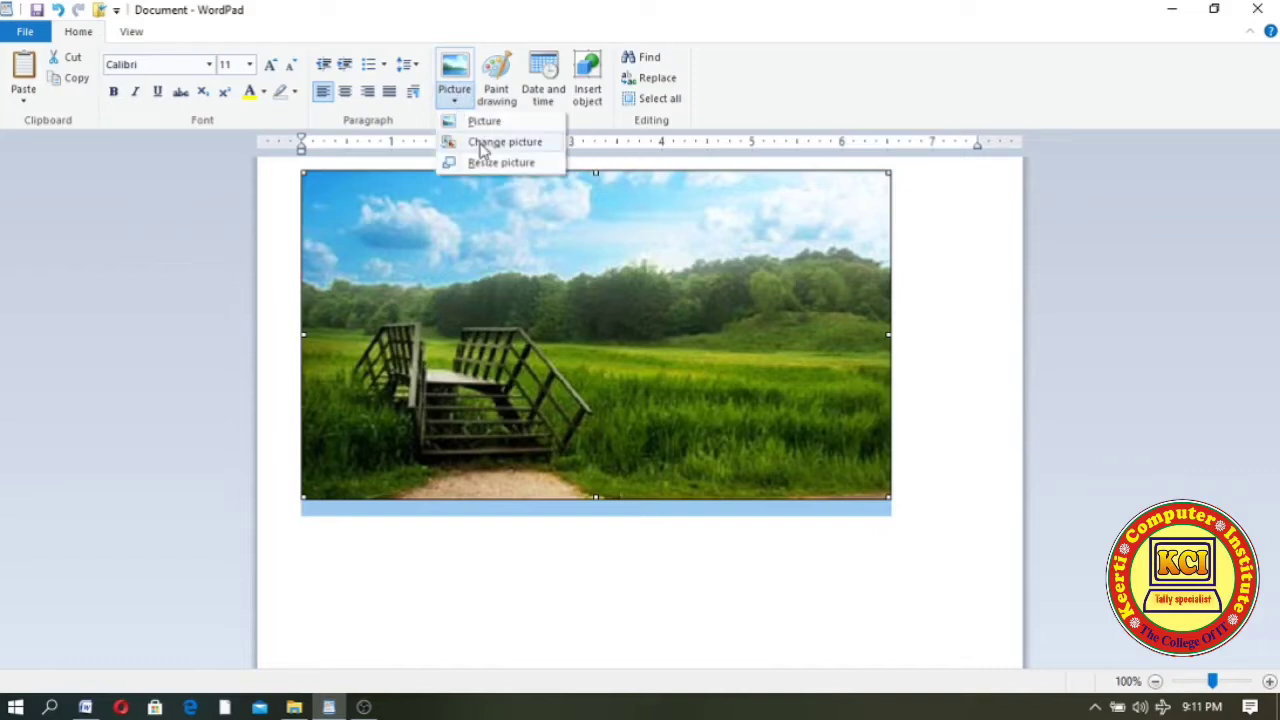
{"action": "left_click", "coordinate": [484, 146]}
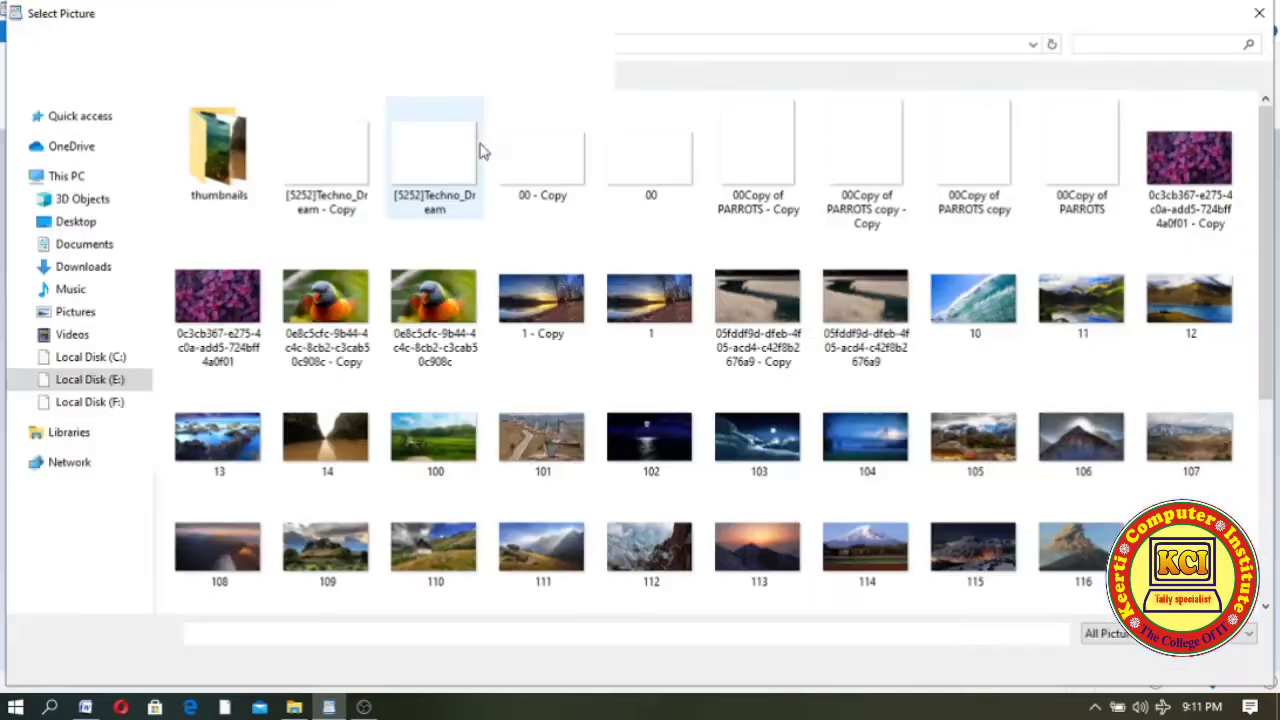
{"action": "left_click", "coordinate": [548, 308]}
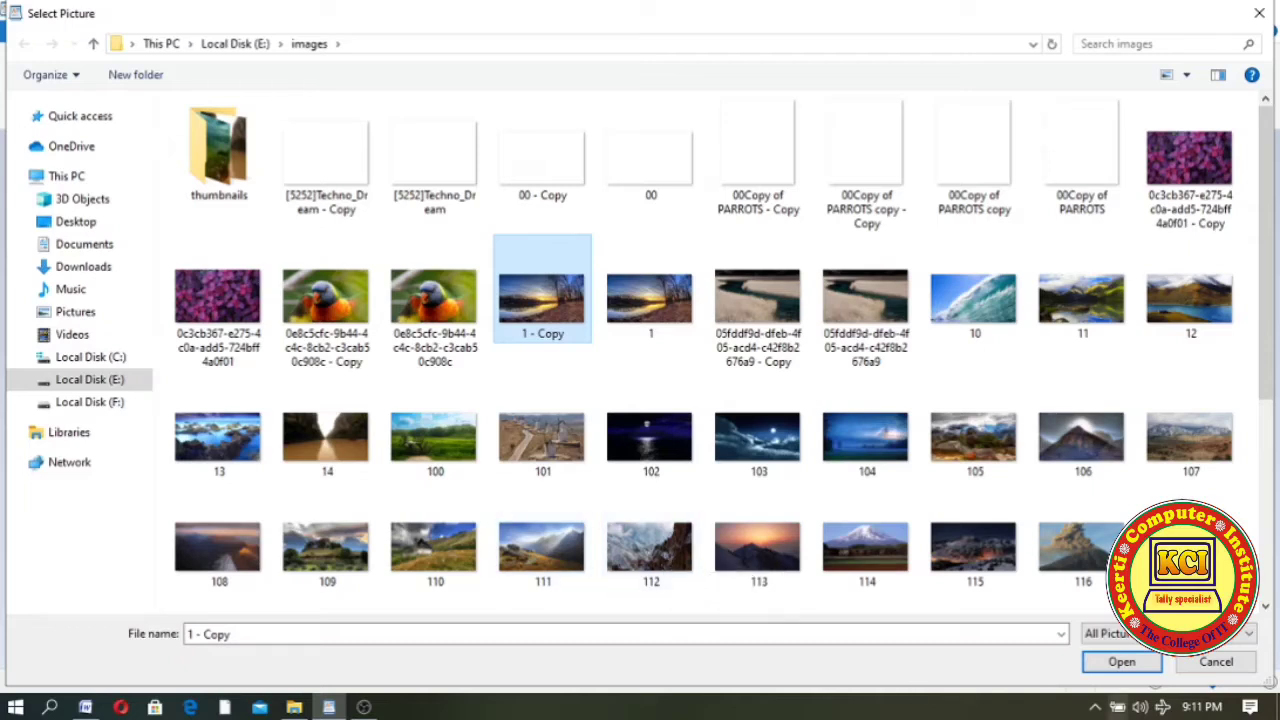
{"action": "left_click", "coordinate": [1121, 662]}
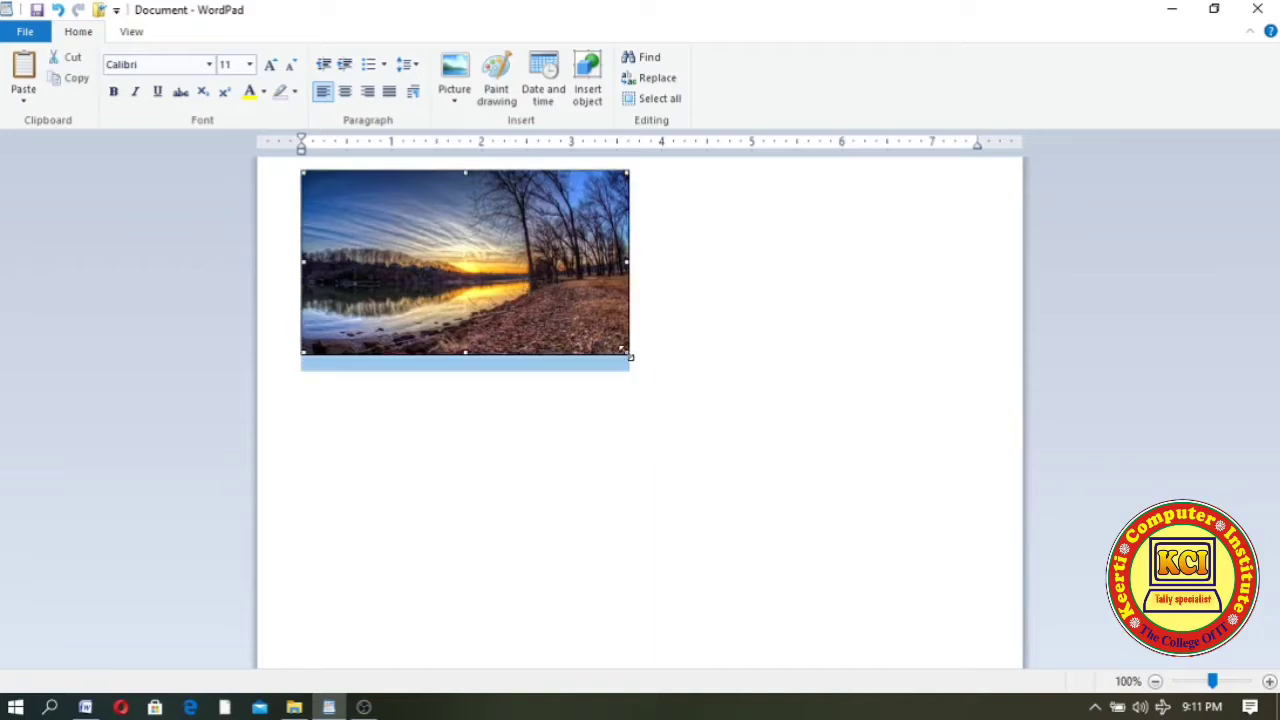
{"action": "left_click_drag", "start_coordinate": [626, 352], "coordinate": [920, 606]}
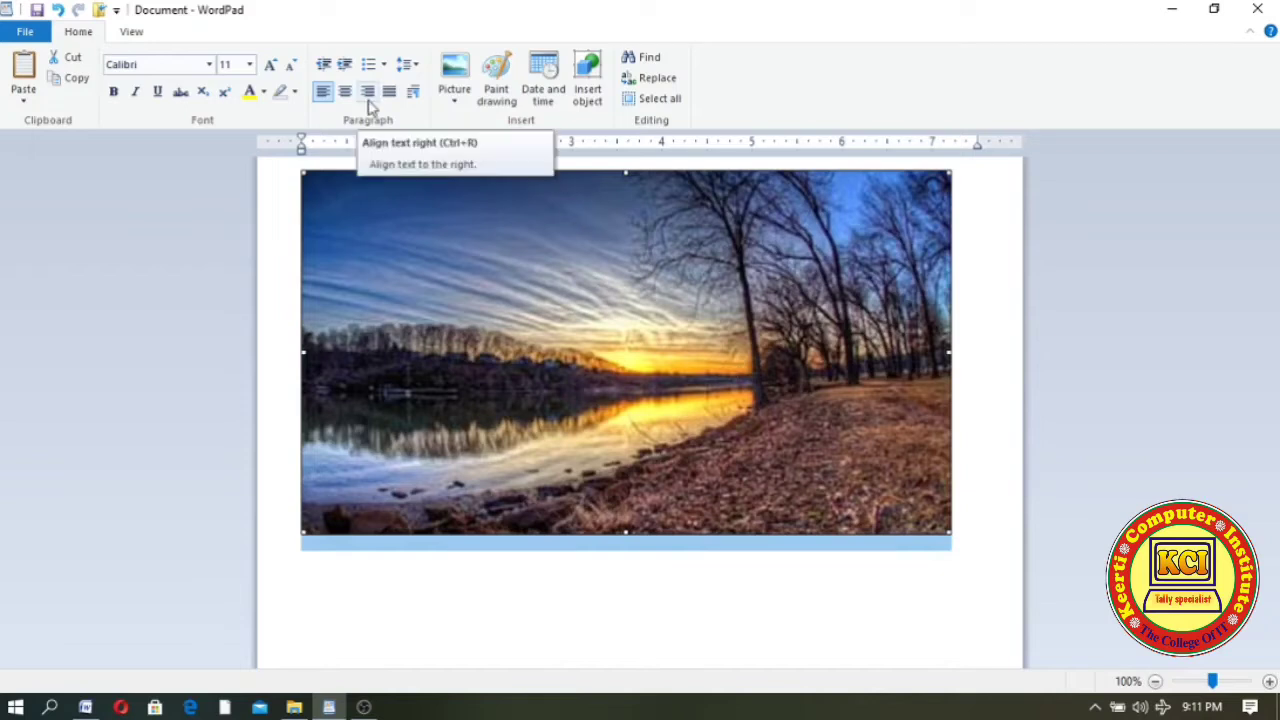
Resize the sunset picture with Lock Aspect Ratio off, setting only its horizontal size to 100%.
{"action": "left_click", "coordinate": [454, 102]}
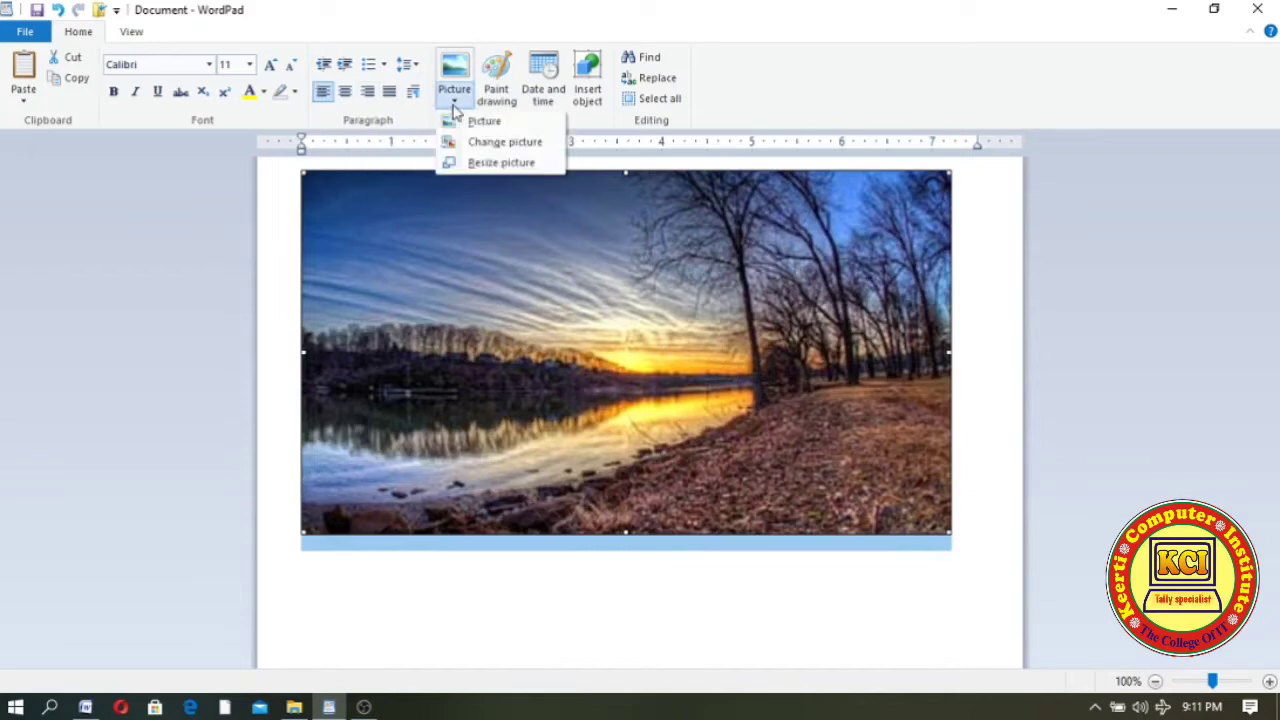
{"action": "left_click", "coordinate": [490, 168]}
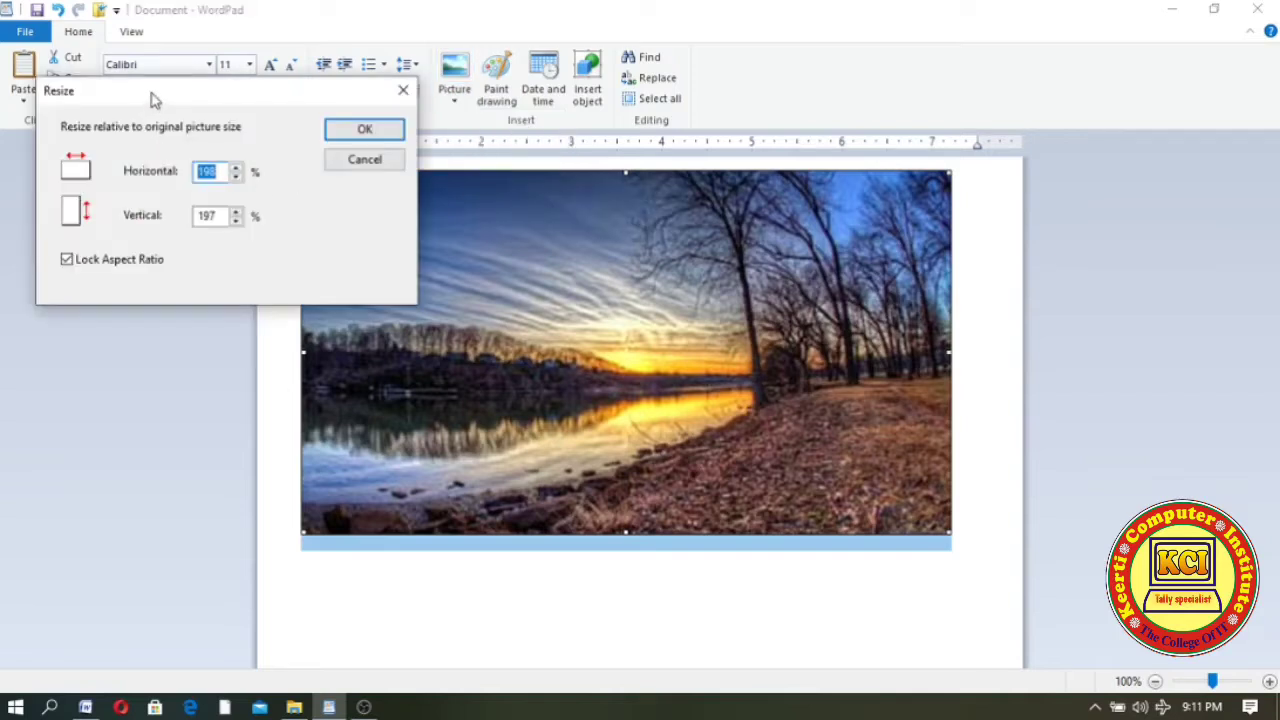
{"action": "left_click_drag", "start_coordinate": [224, 232], "coordinate": [231, 241]}
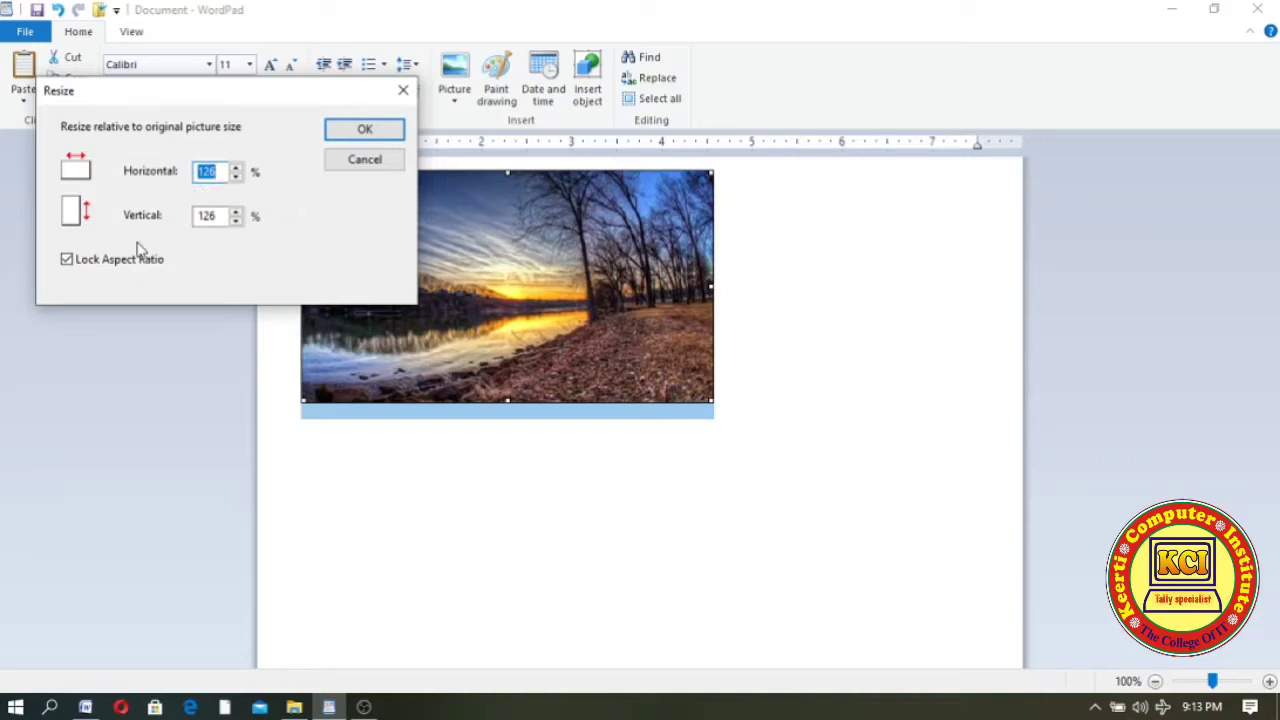
{"action": "left_click", "coordinate": [66, 262]}
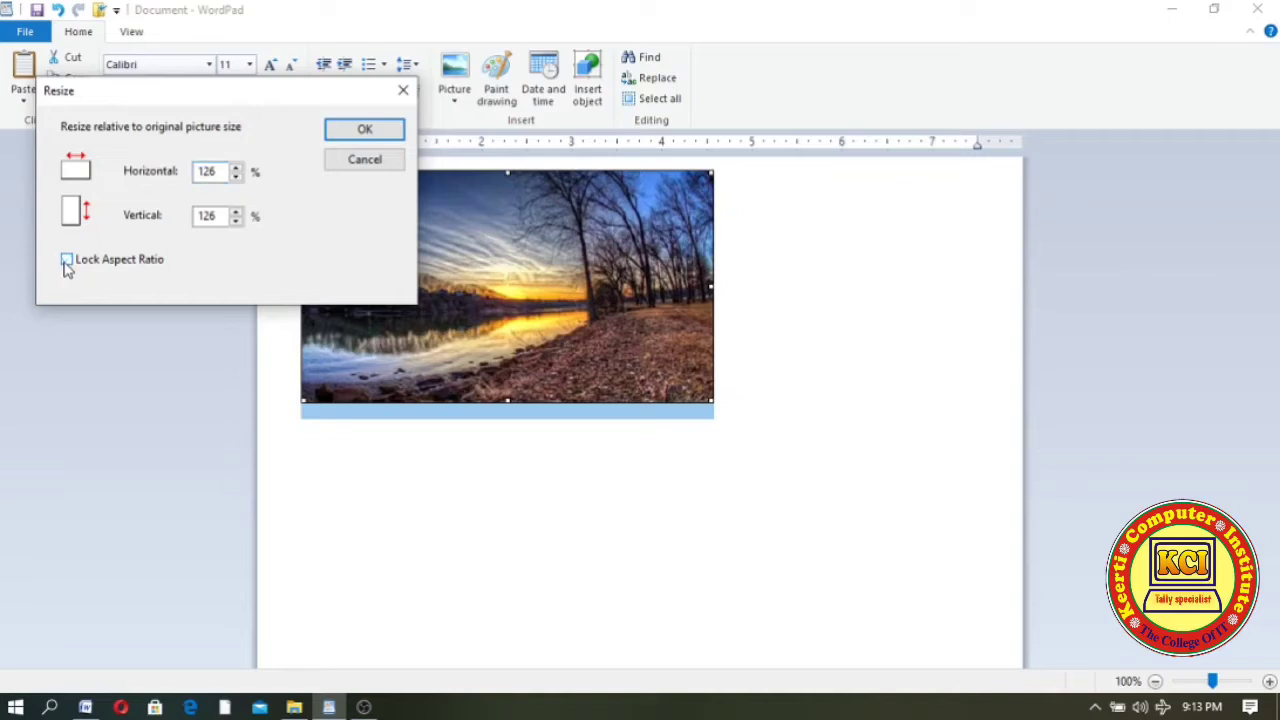
{"action": "left_click", "coordinate": [217, 172]}
{"action": "double_click", "coordinate": [217, 172]}
{"action": "type", "text": "100"}
{"action": "left_click", "coordinate": [360, 133]}
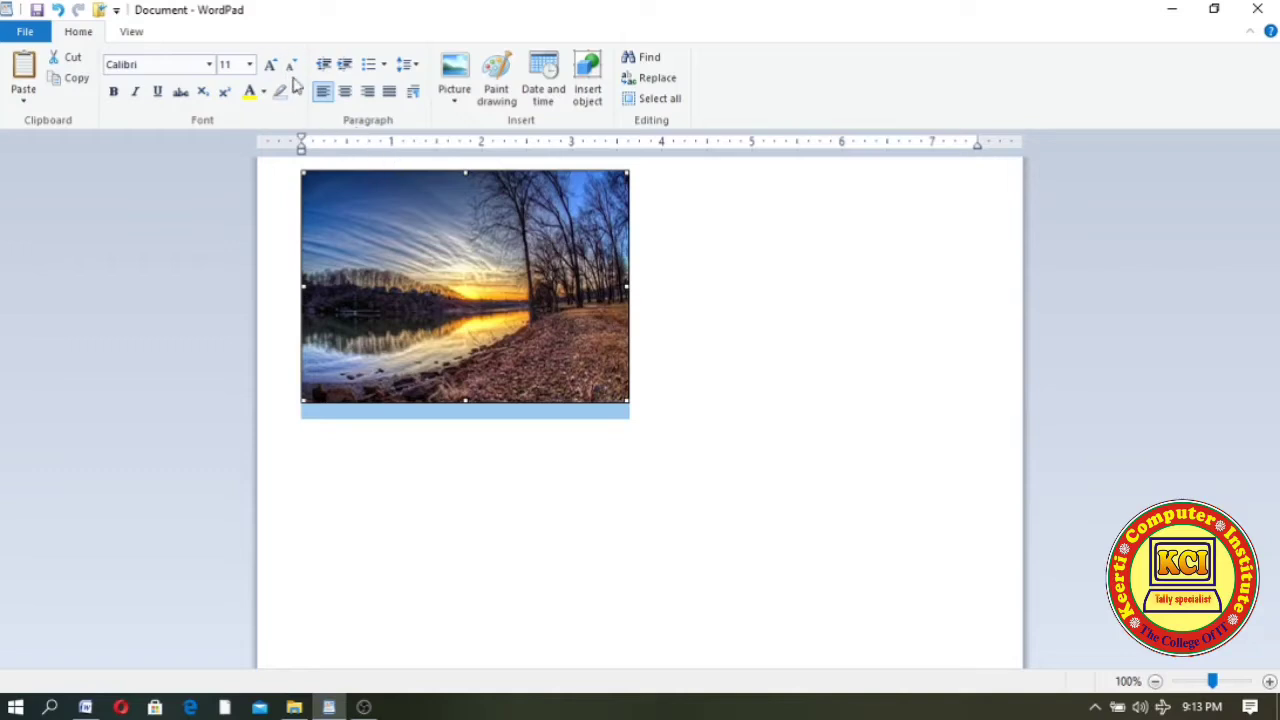
Turn off Lock Aspect Ratio for the sunset picture, set its vertical size to 100%, and deselect it.
{"action": "left_click", "coordinate": [455, 104]}
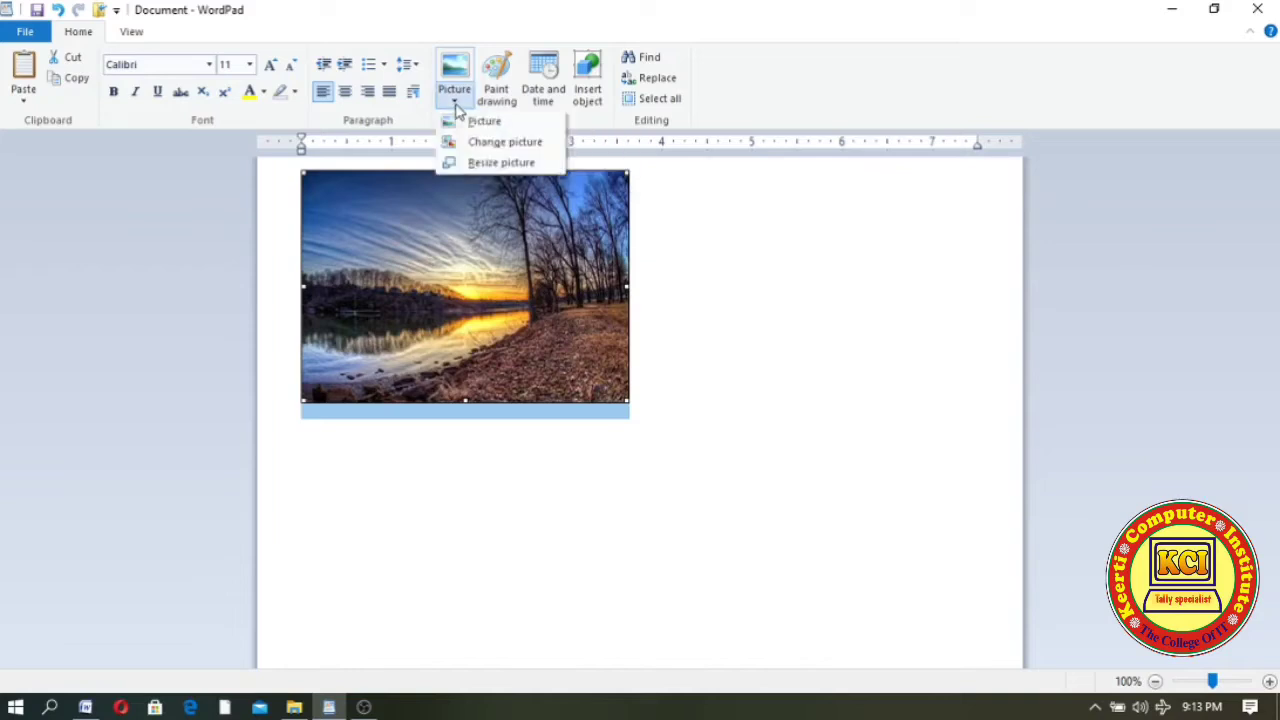
{"action": "left_click", "coordinate": [490, 163]}
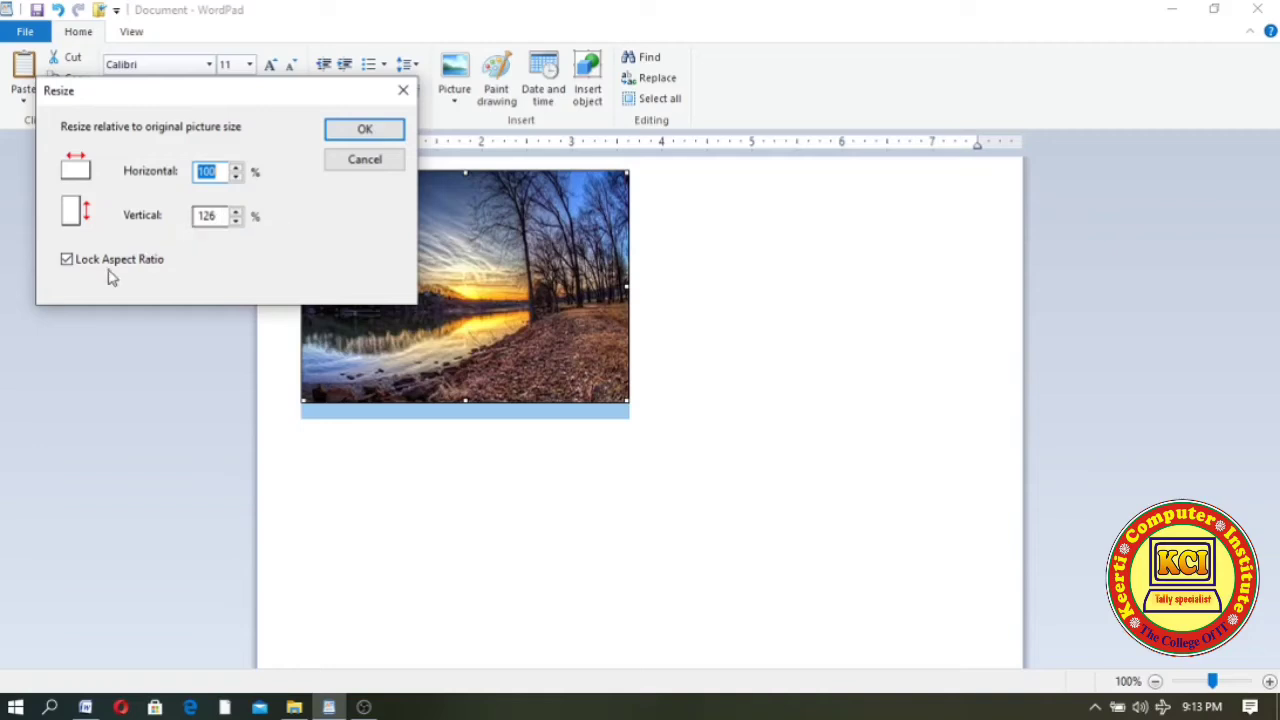
{"action": "left_click", "coordinate": [74, 260]}
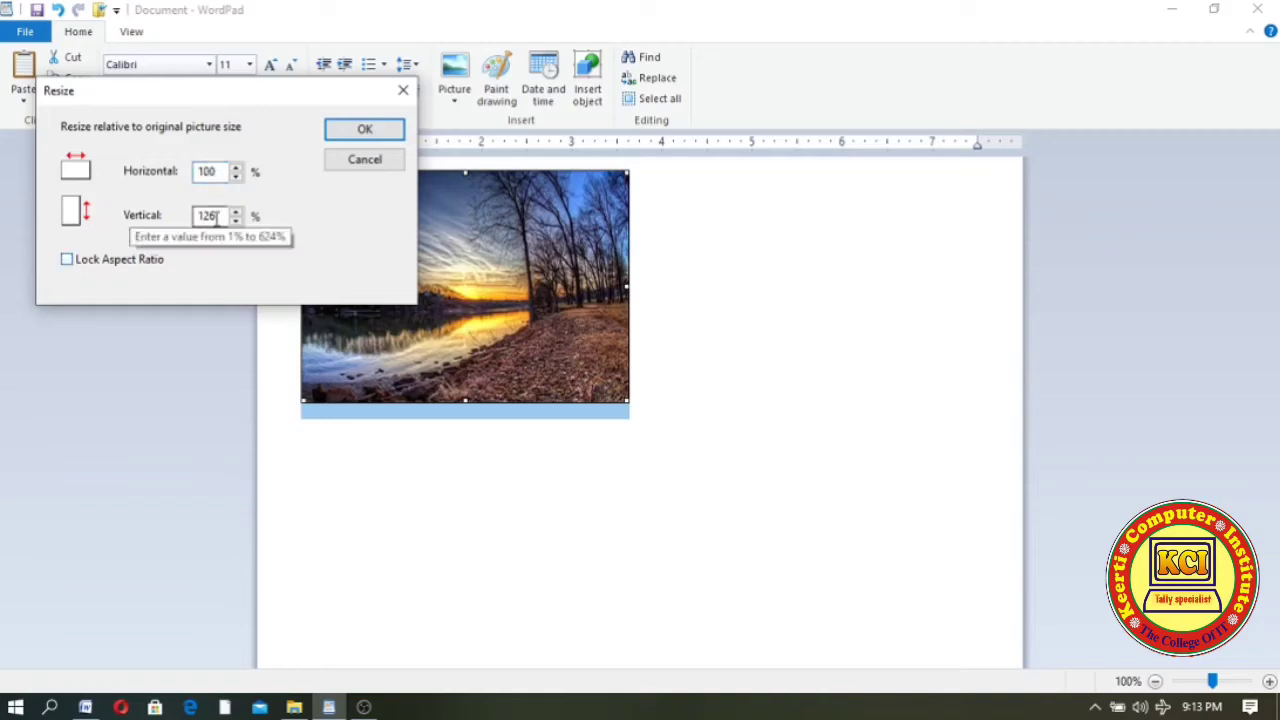
{"action": "left_click_drag", "start_coordinate": [218, 216], "coordinate": [170, 212]}
{"action": "type", "text": "1"}
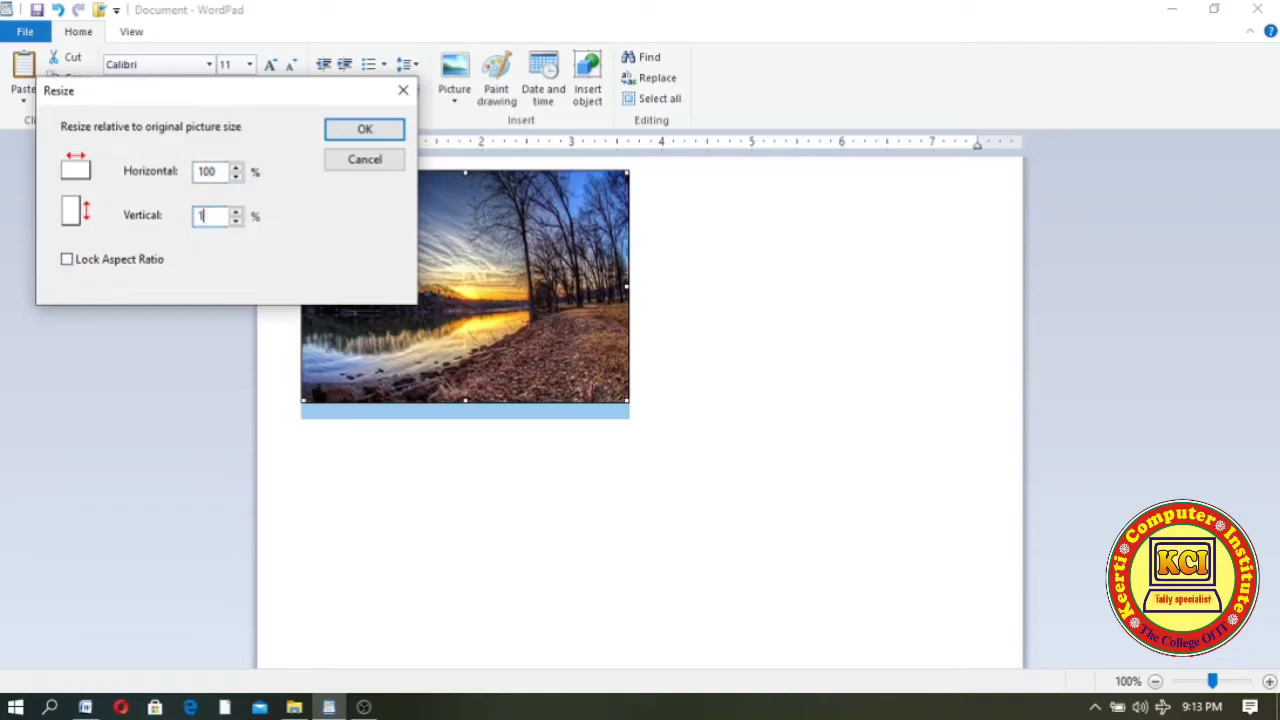
{"action": "type", "text": "00"}
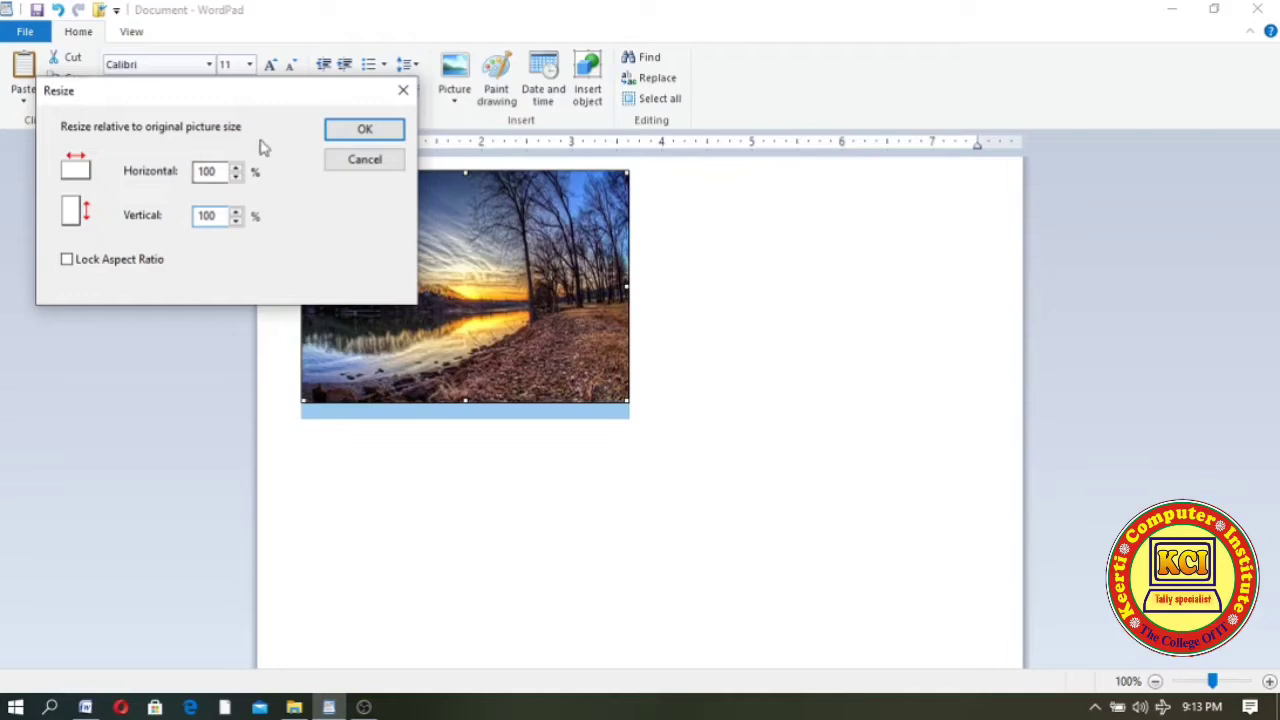
{"action": "left_click", "coordinate": [343, 130]}
{"action": "left_click", "coordinate": [614, 395]}
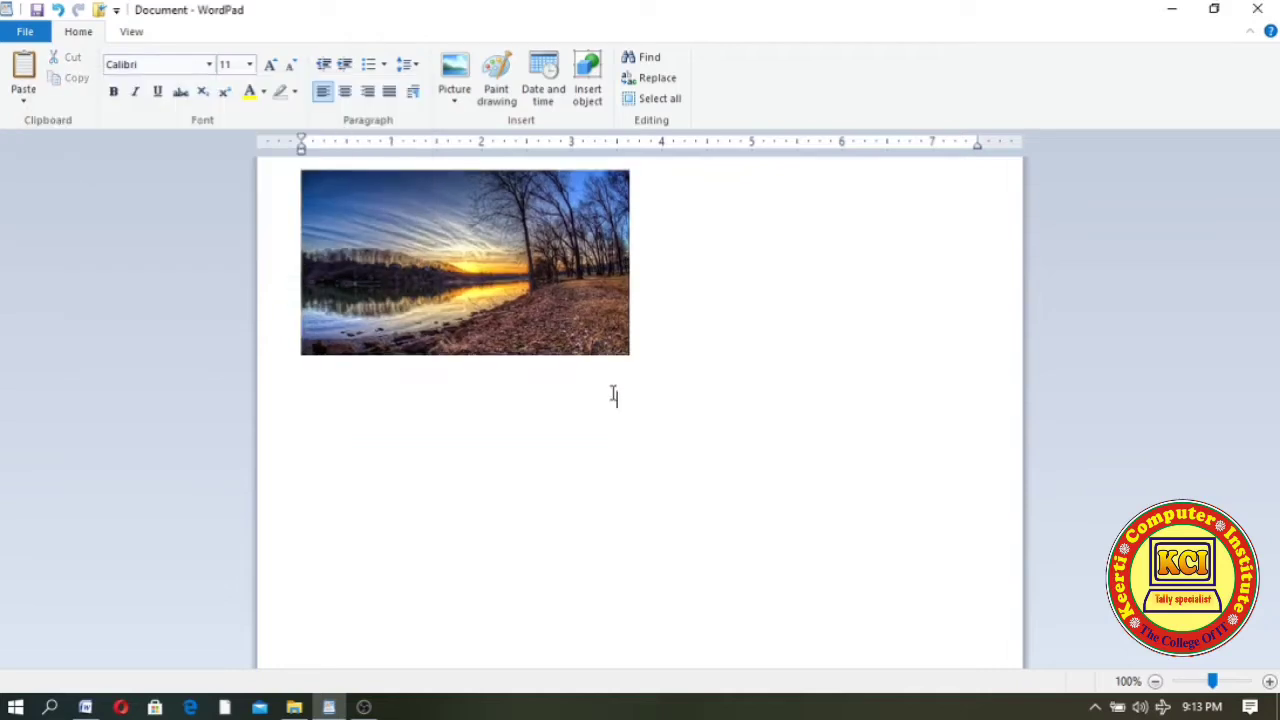
Resize the sunset picture to 150% horizontally and vertically, keeping Lock Aspect Ratio on.
{"action": "left_click", "coordinate": [523, 318]}
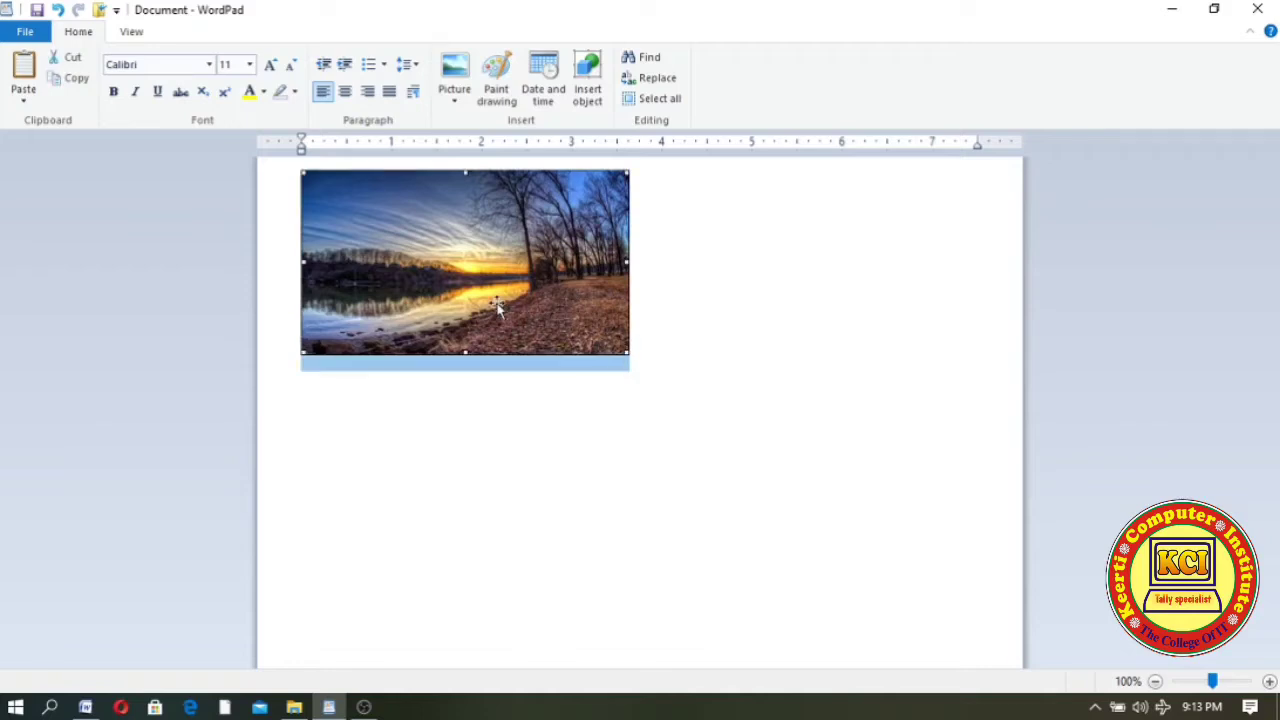
{"action": "left_click", "coordinate": [450, 110]}
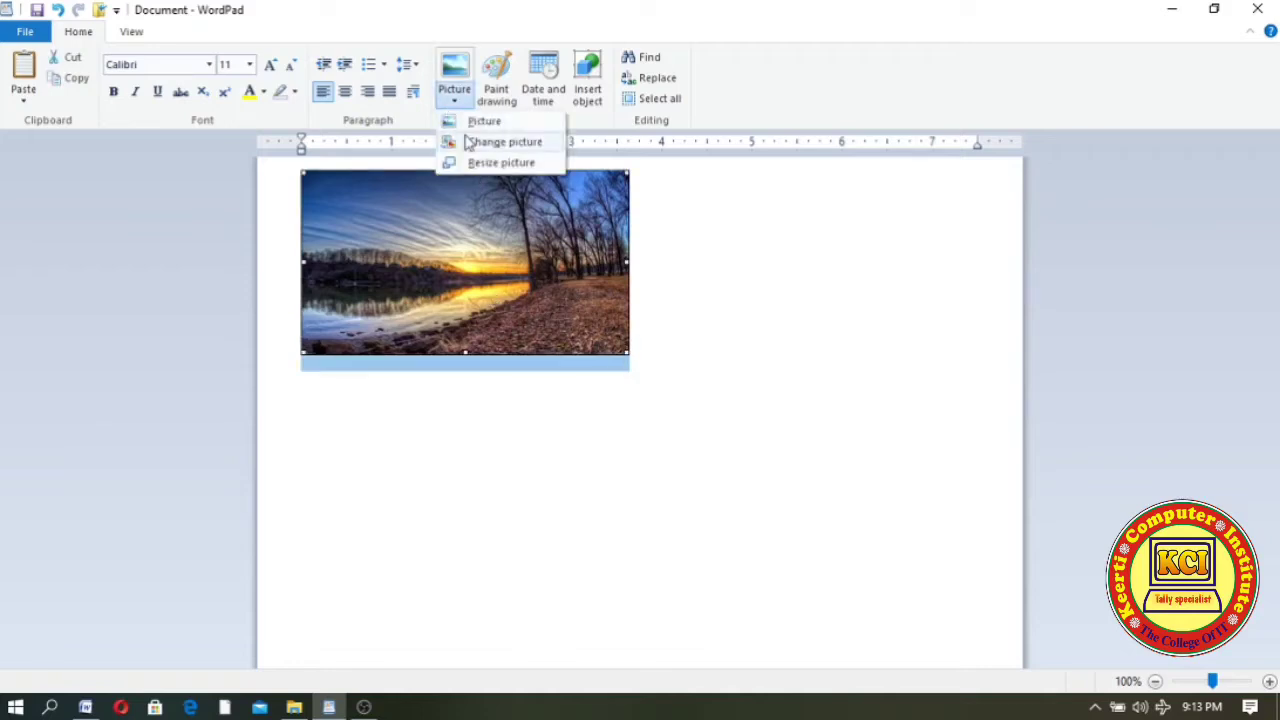
{"action": "left_click", "coordinate": [472, 162]}
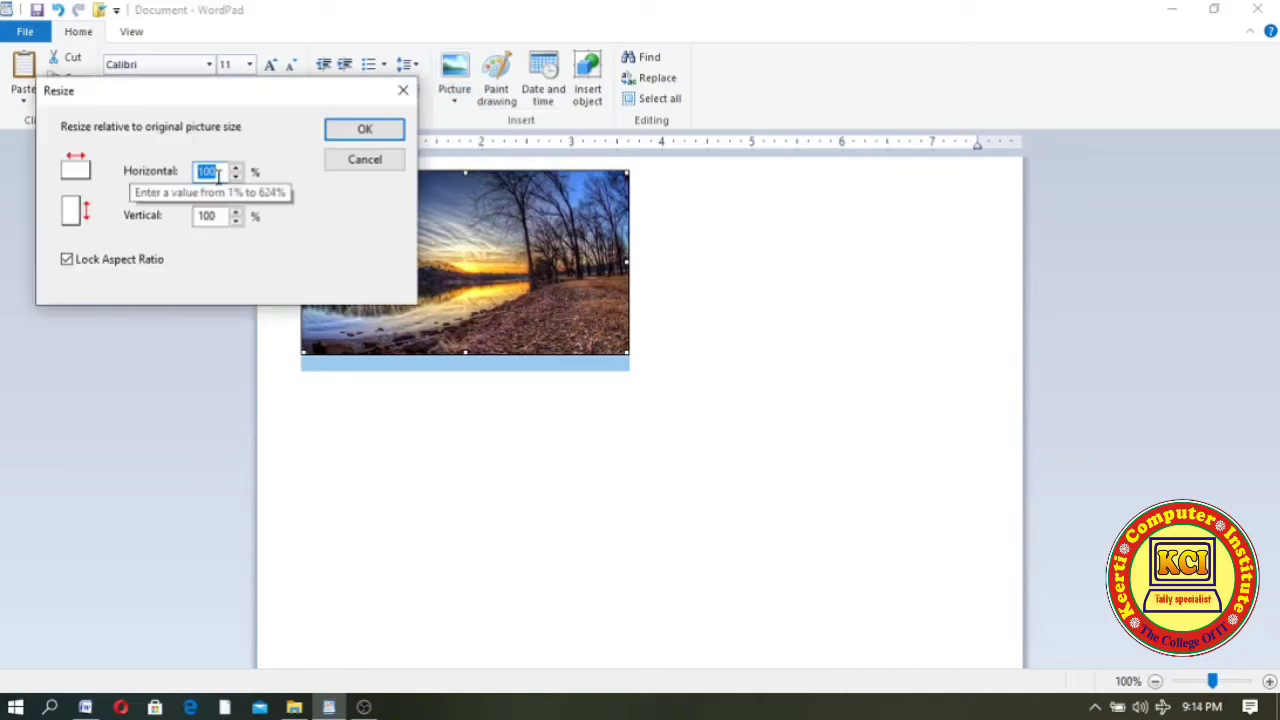
{"action": "type", "text": "15"}
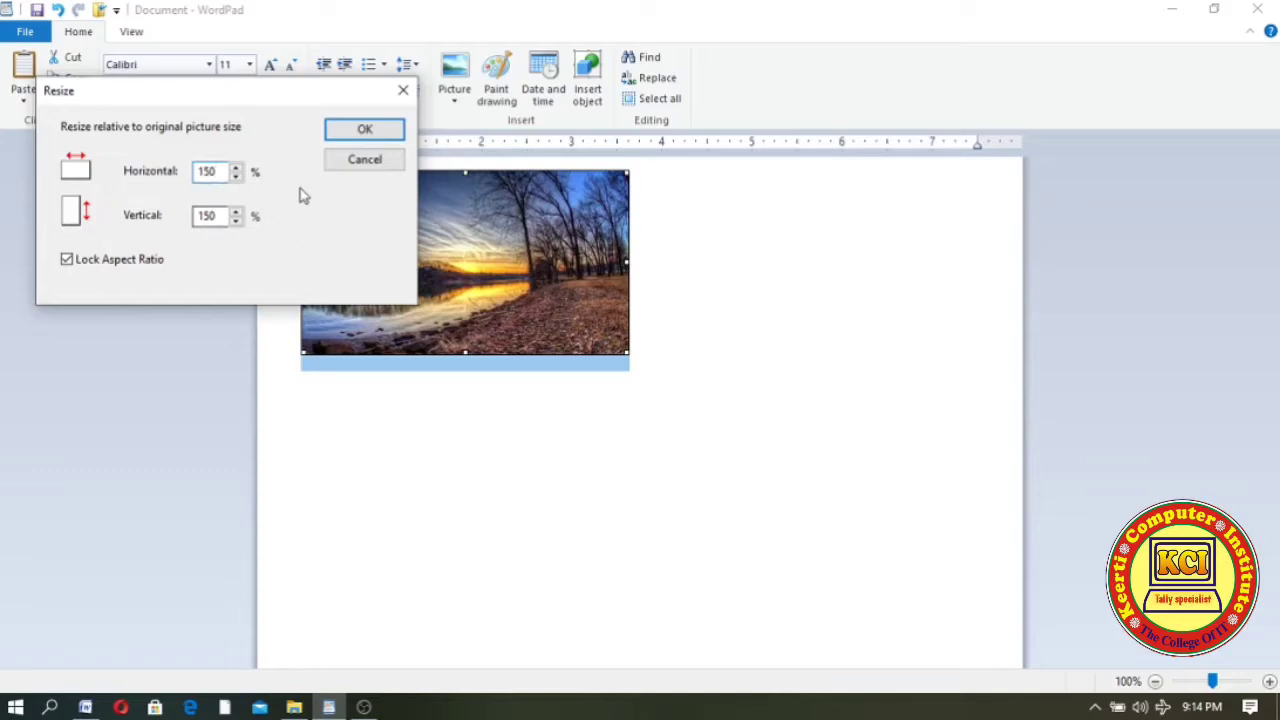
{"action": "left_click", "coordinate": [364, 132]}
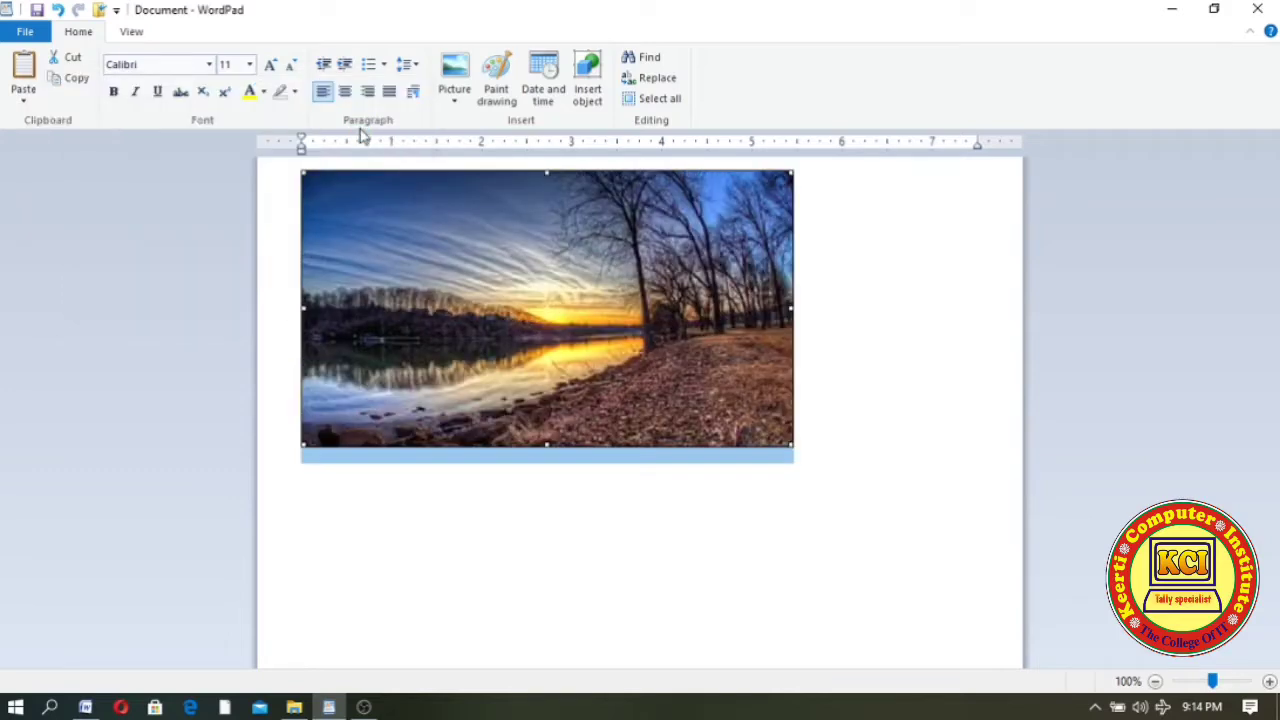
Resize the sunset picture to 50% horizontally and vertically, keeping Lock Aspect Ratio on.
{"action": "left_click", "coordinate": [455, 104]}
{"action": "left_click", "coordinate": [488, 163]}
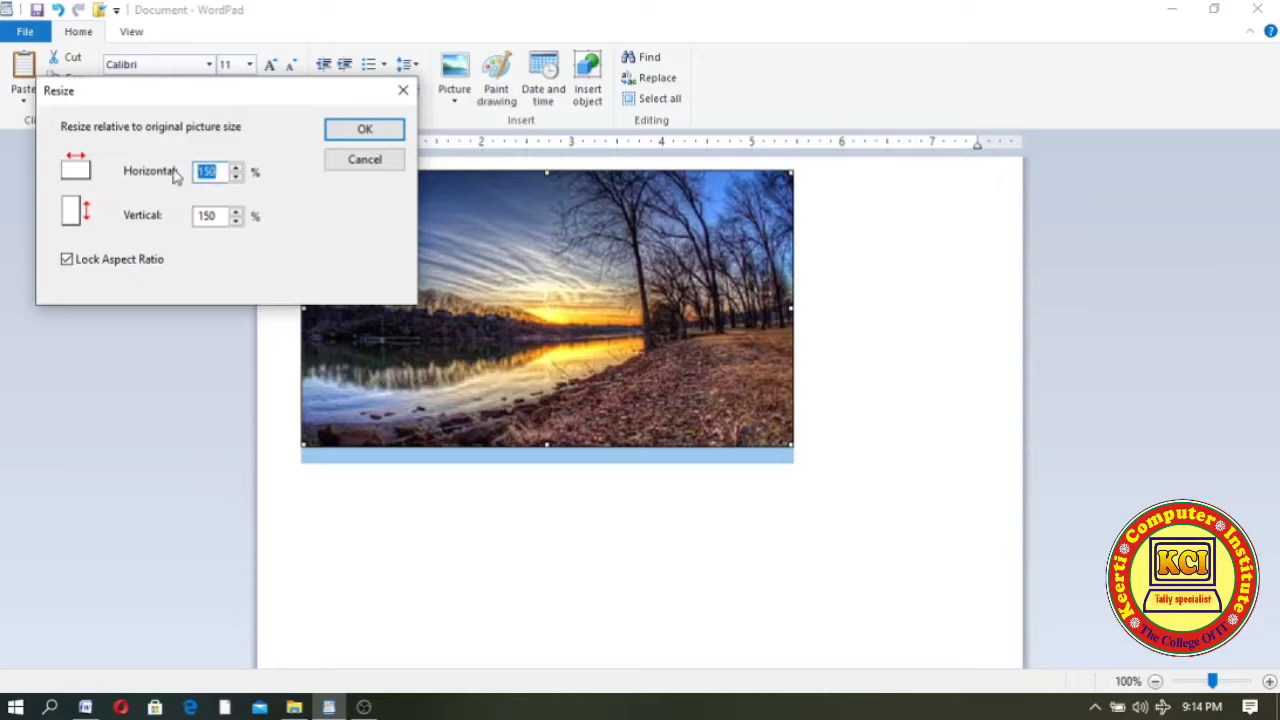
{"action": "type", "text": "5"}
{"action": "left_click", "coordinate": [365, 131]}
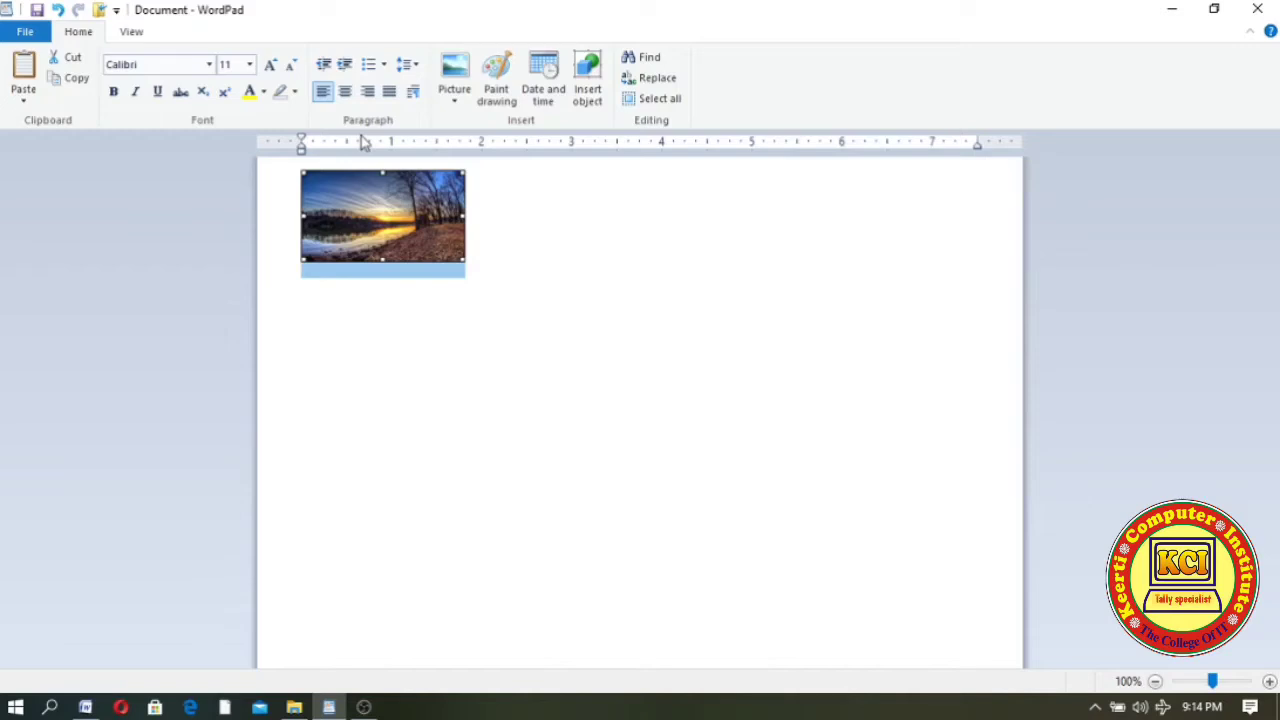
Resize the sunset picture to 100% horizontally and vertically with Lock Aspect Ratio on.
{"action": "left_click", "coordinate": [452, 102]}
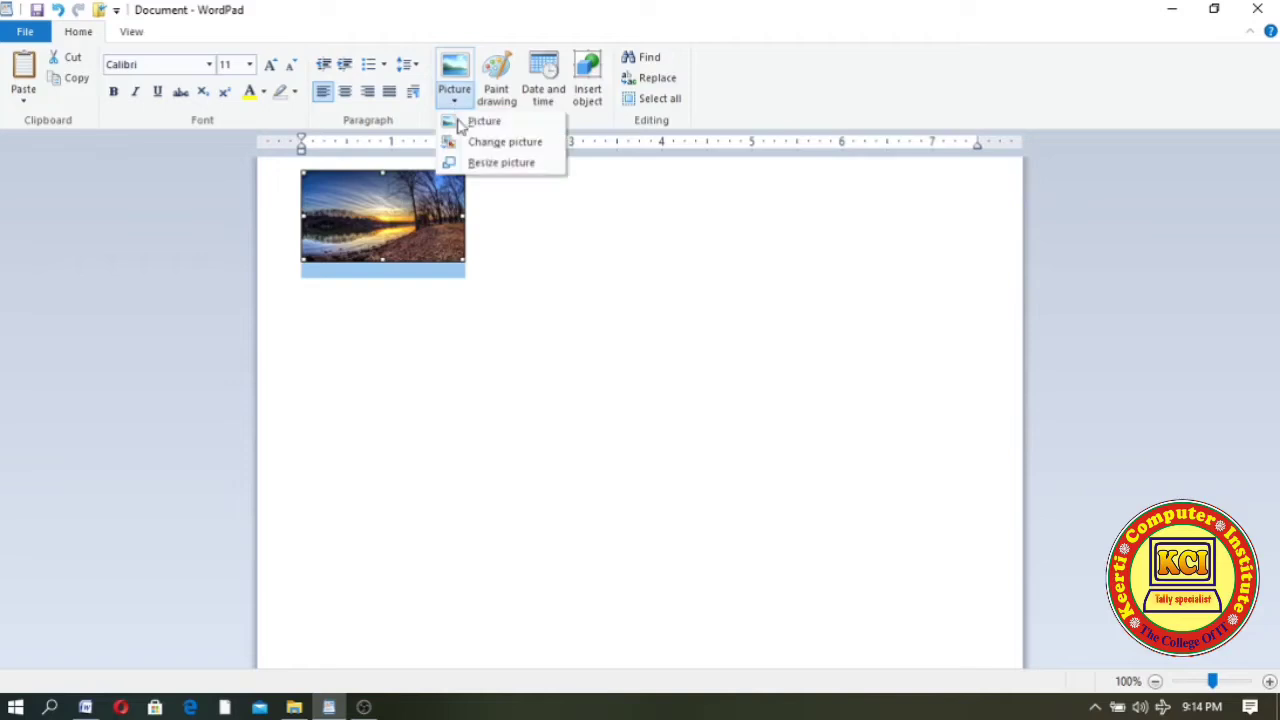
{"action": "left_click", "coordinate": [490, 163]}
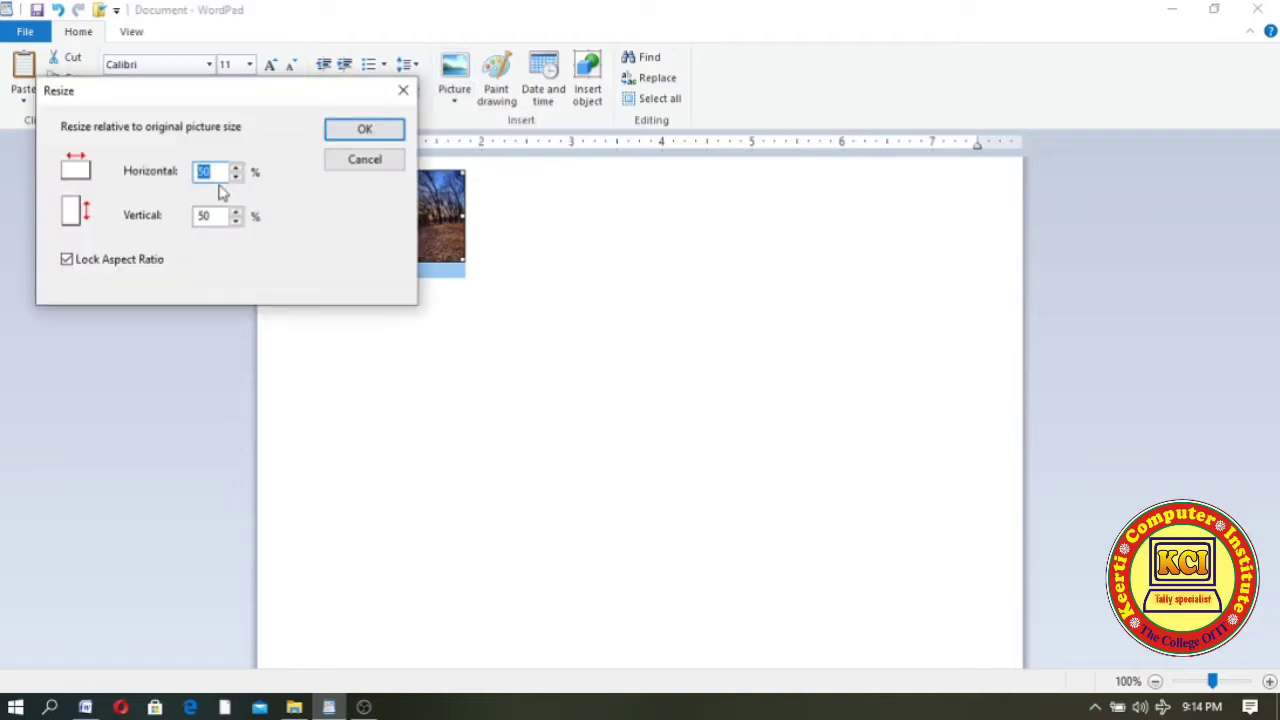
{"action": "type", "text": "100"}
{"action": "key", "text": "Return"}
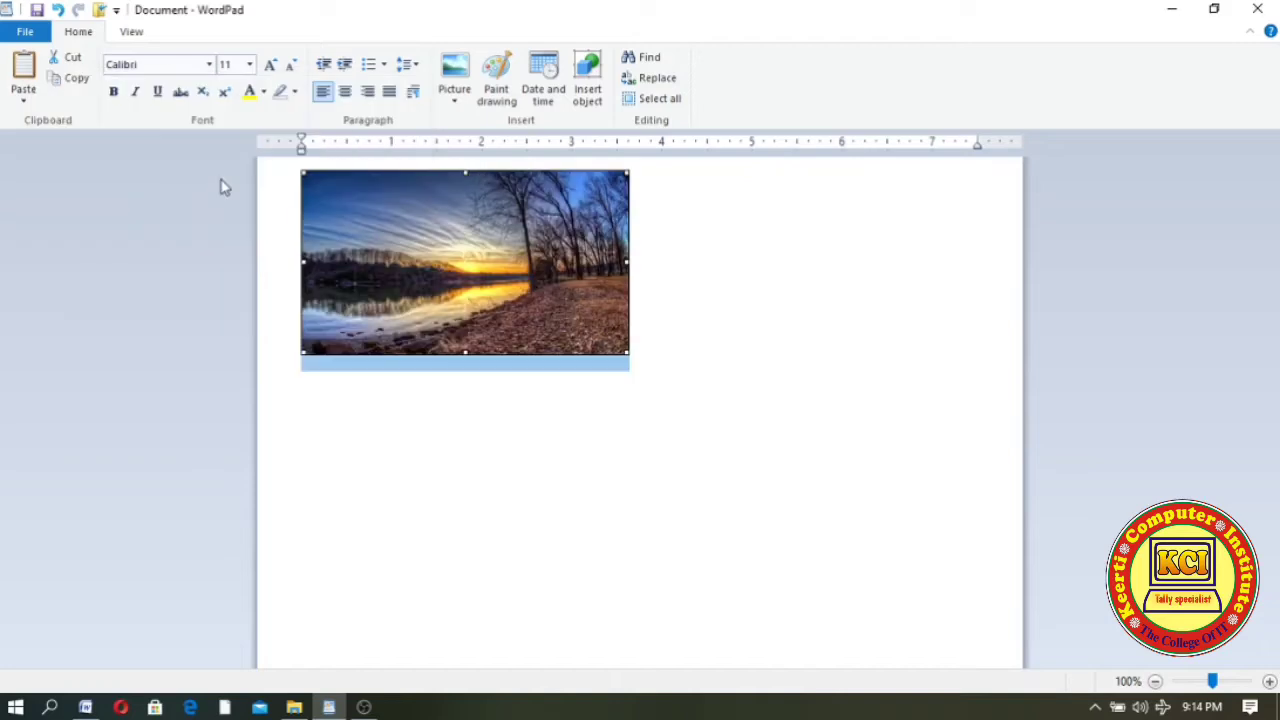
{"action": "left_click", "coordinate": [495, 441]}
{"action": "key", "text": "ctrl+a"}
{"action": "left_click", "coordinate": [453, 106]}
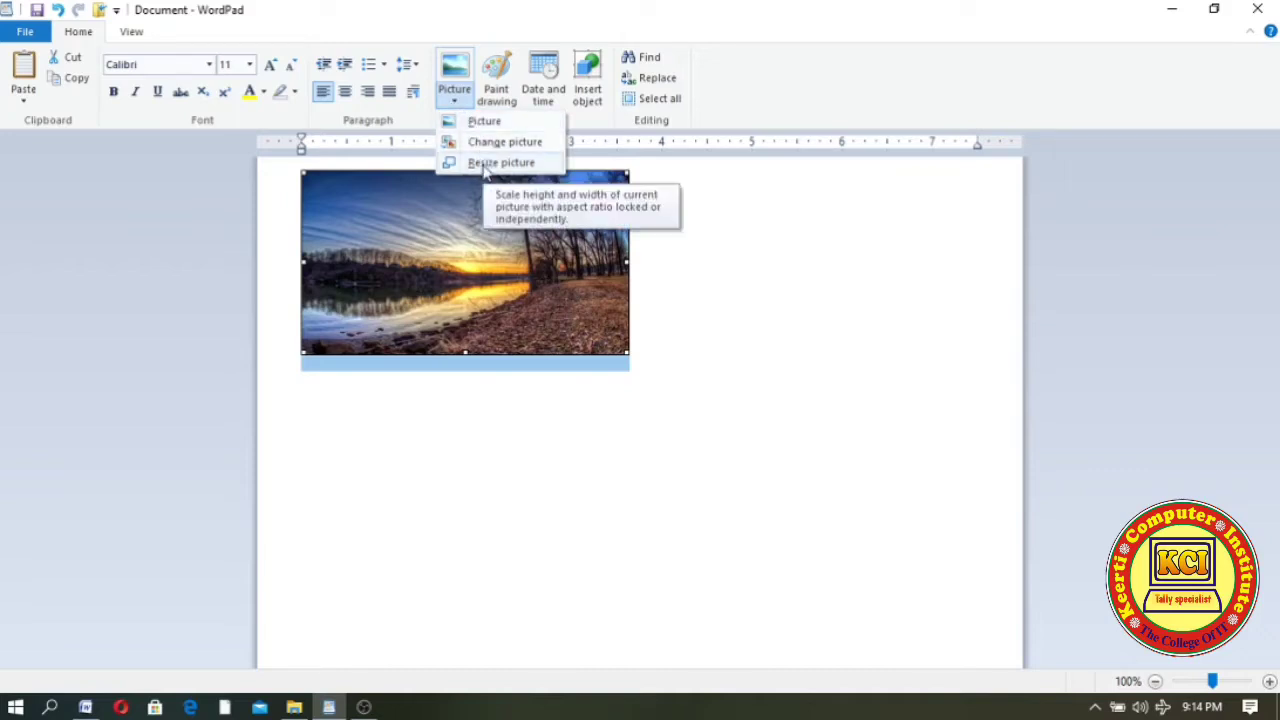
{"action": "left_click", "coordinate": [691, 263]}
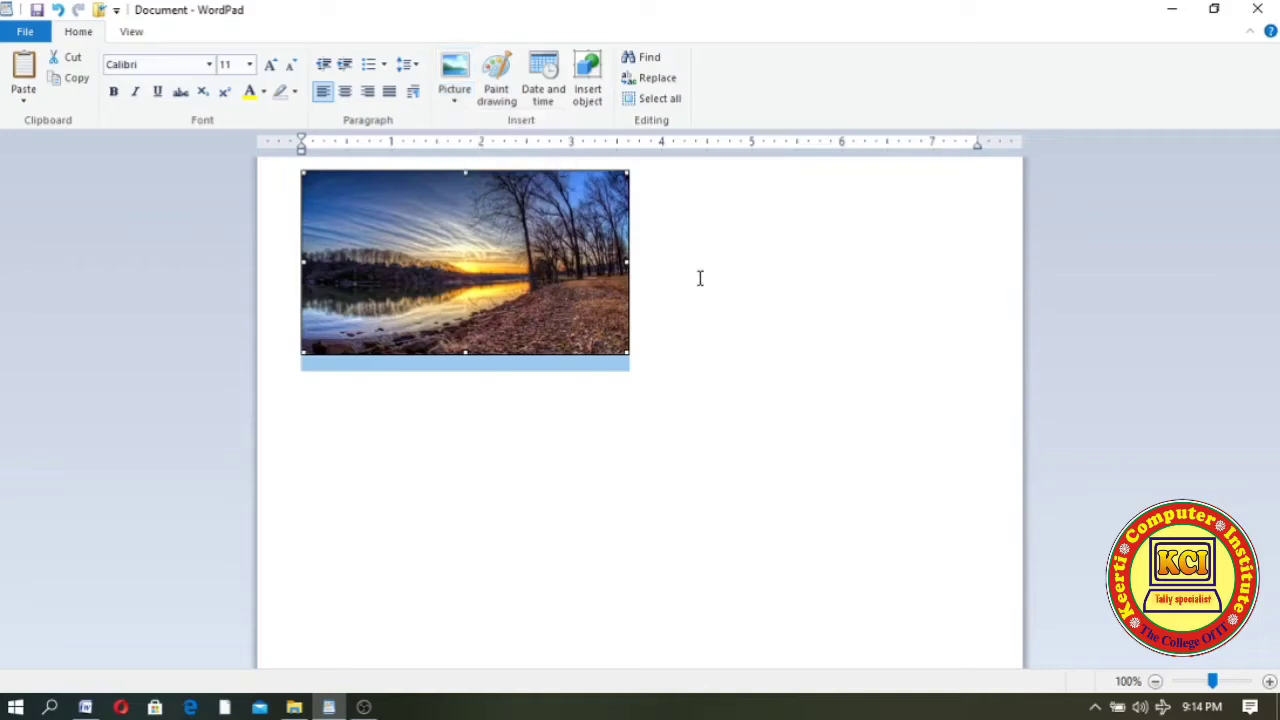
Delete the sunset picture from the document.
{"action": "left_click", "coordinate": [677, 265]}
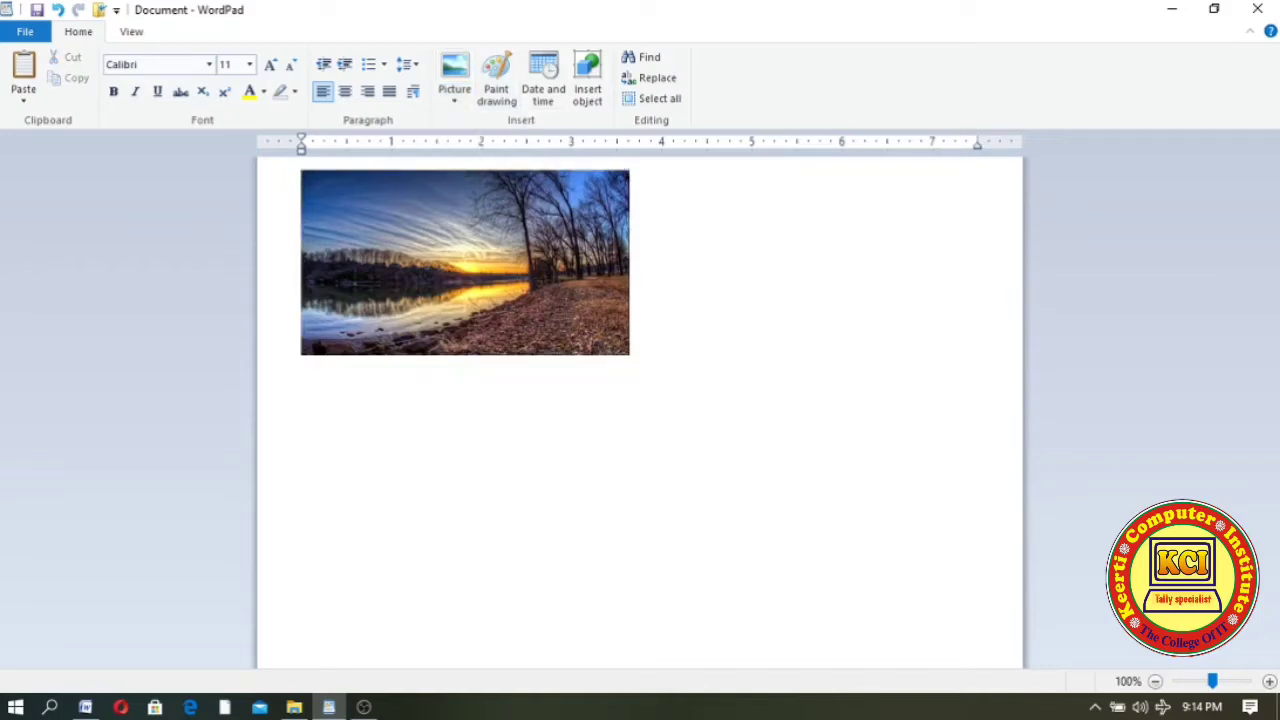
{"action": "key", "text": "shift+Left"}
{"action": "key", "text": "Delete"}
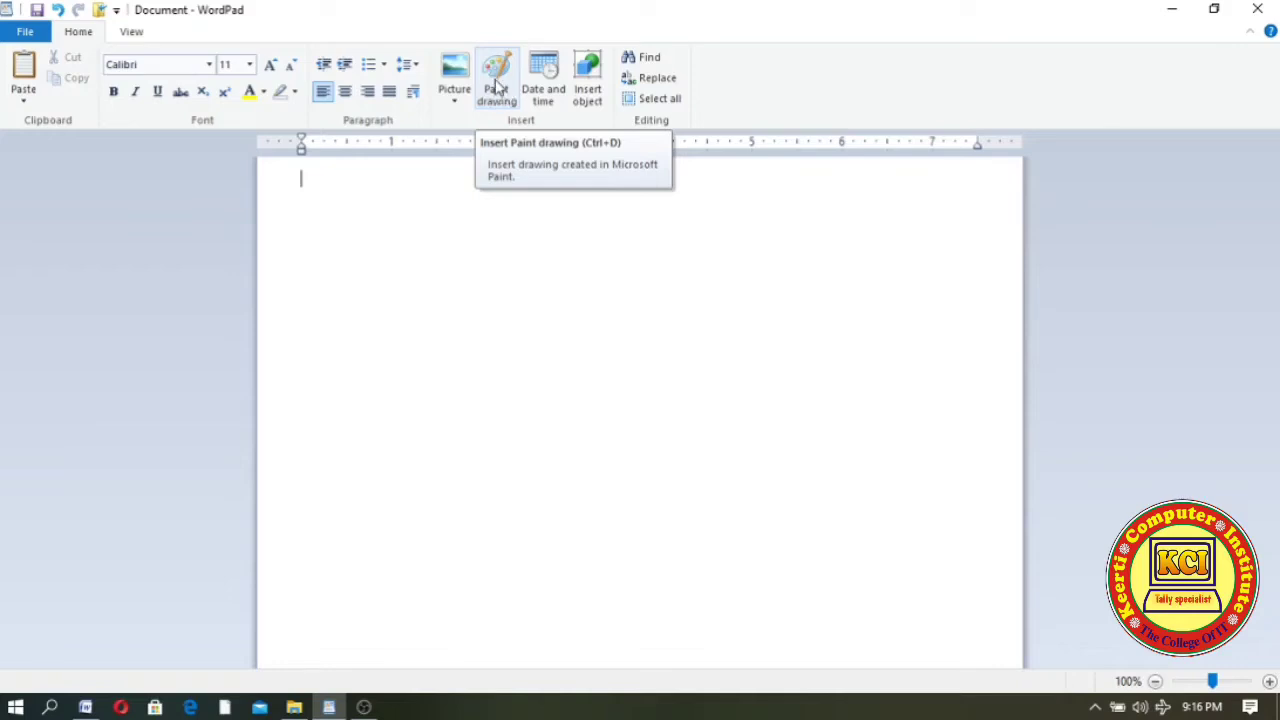
Insert a Paint drawing into the document and enlarge its canvas to about 469 × 387 px in Paint.
{"action": "left_click", "coordinate": [496, 87]}
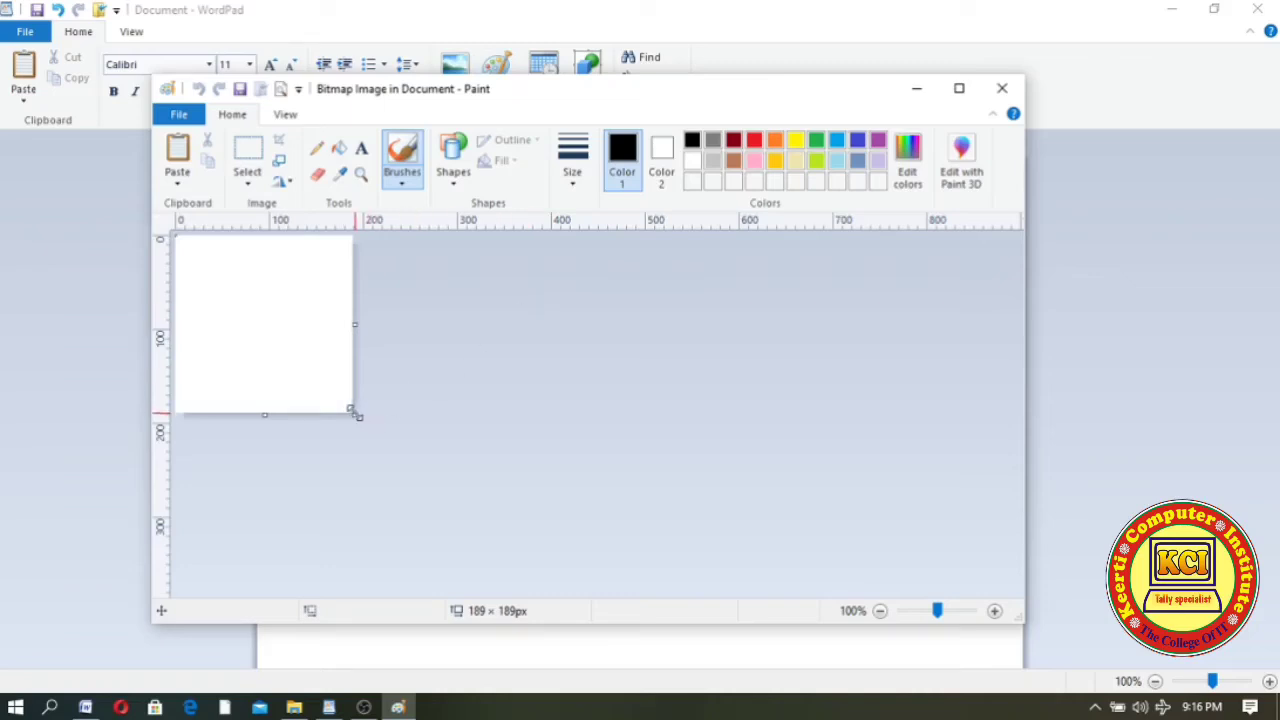
{"action": "left_click_drag", "start_coordinate": [355, 413], "coordinate": [614, 600]}
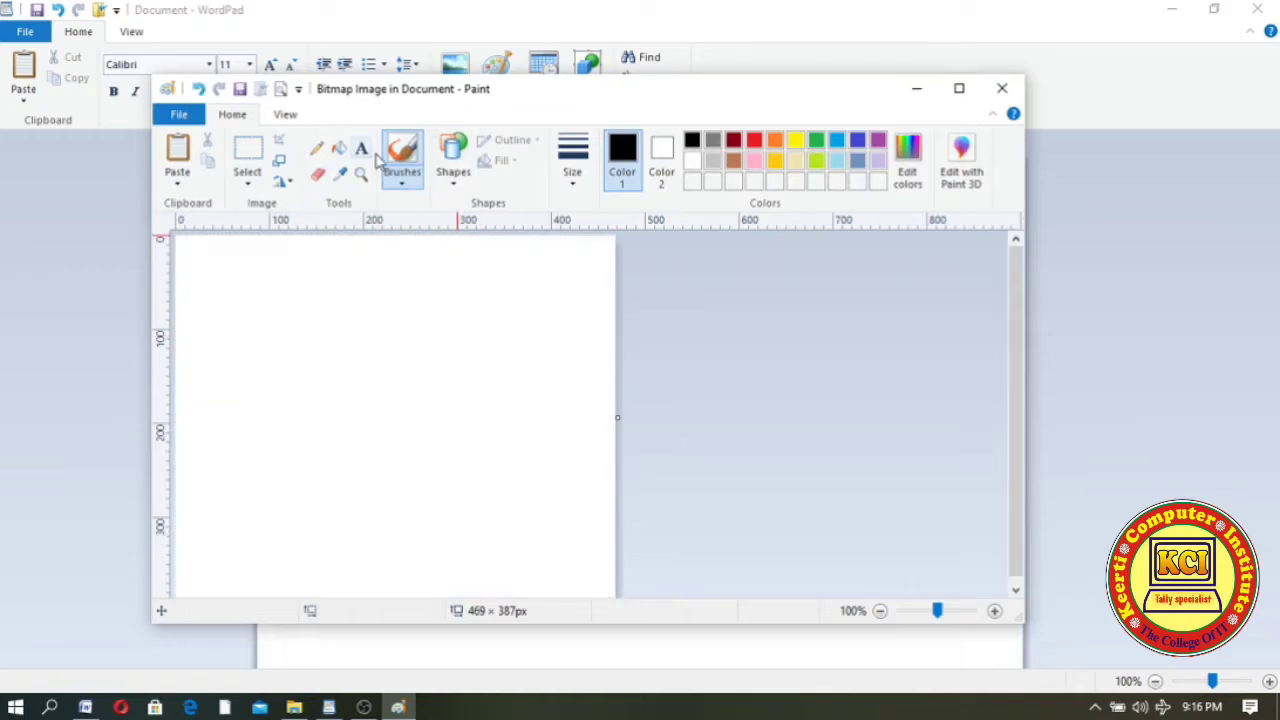
Draw a six-point star about 256 × 264 px in the middle of the canvas.
{"action": "left_click", "coordinate": [454, 188]}
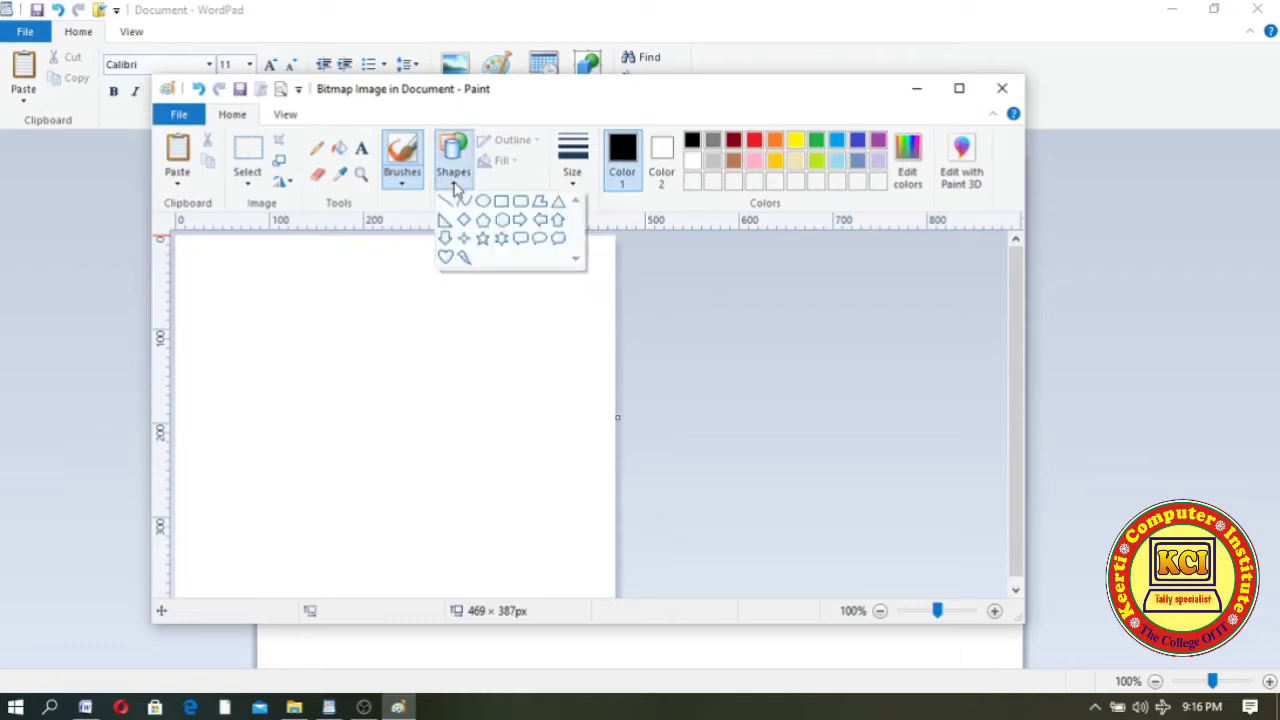
{"action": "left_click", "coordinate": [501, 246]}
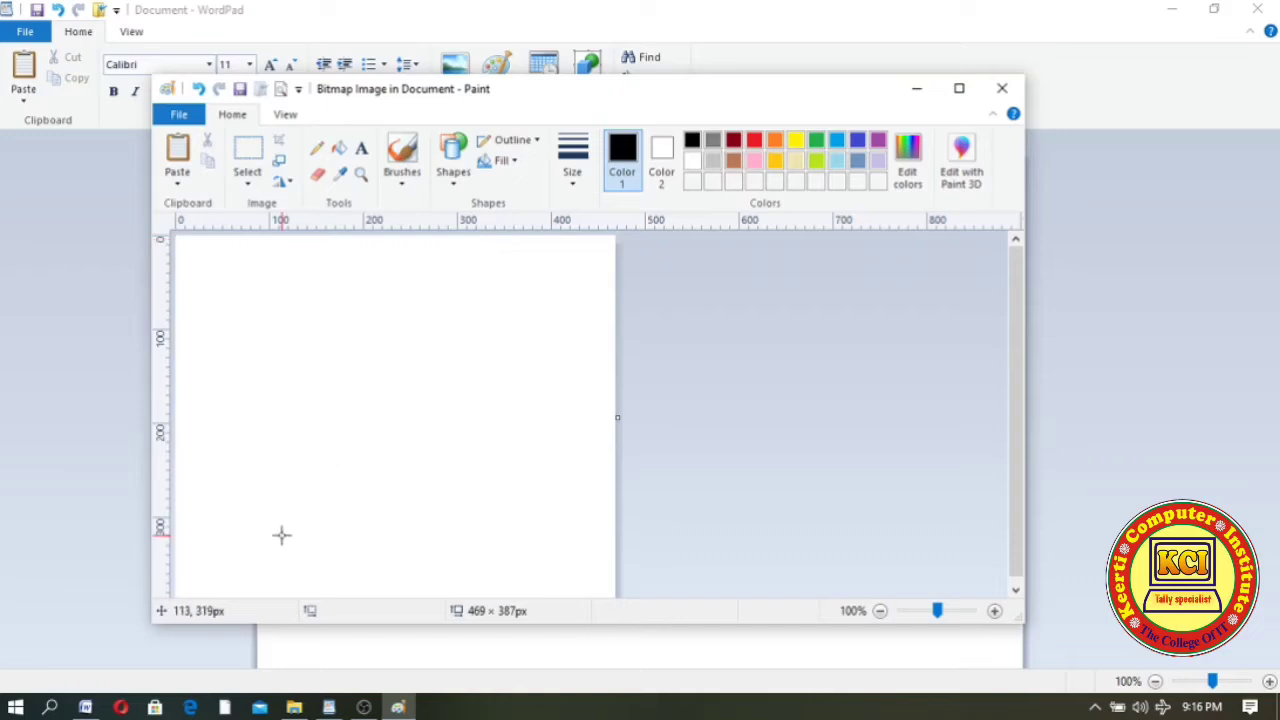
{"action": "left_click_drag", "start_coordinate": [281, 535], "coordinate": [522, 287]}
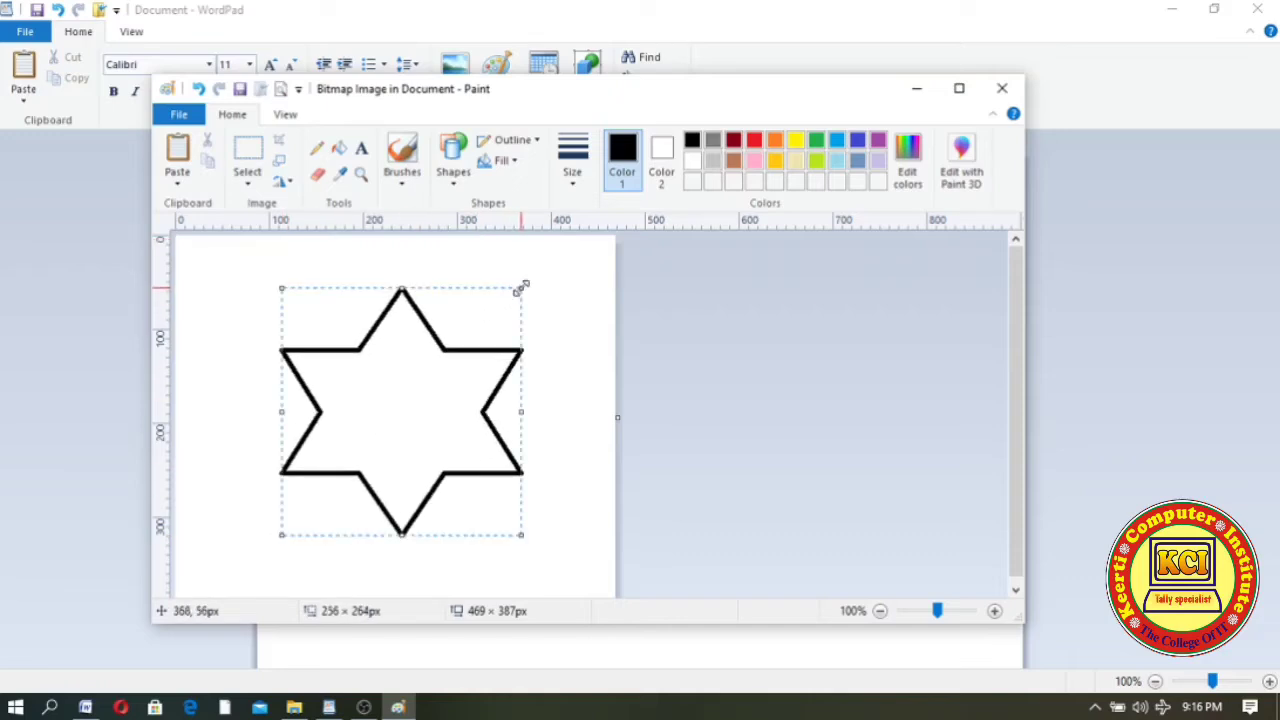
Give the six-point star a solid color outline in red.
{"action": "left_click", "coordinate": [535, 145]}
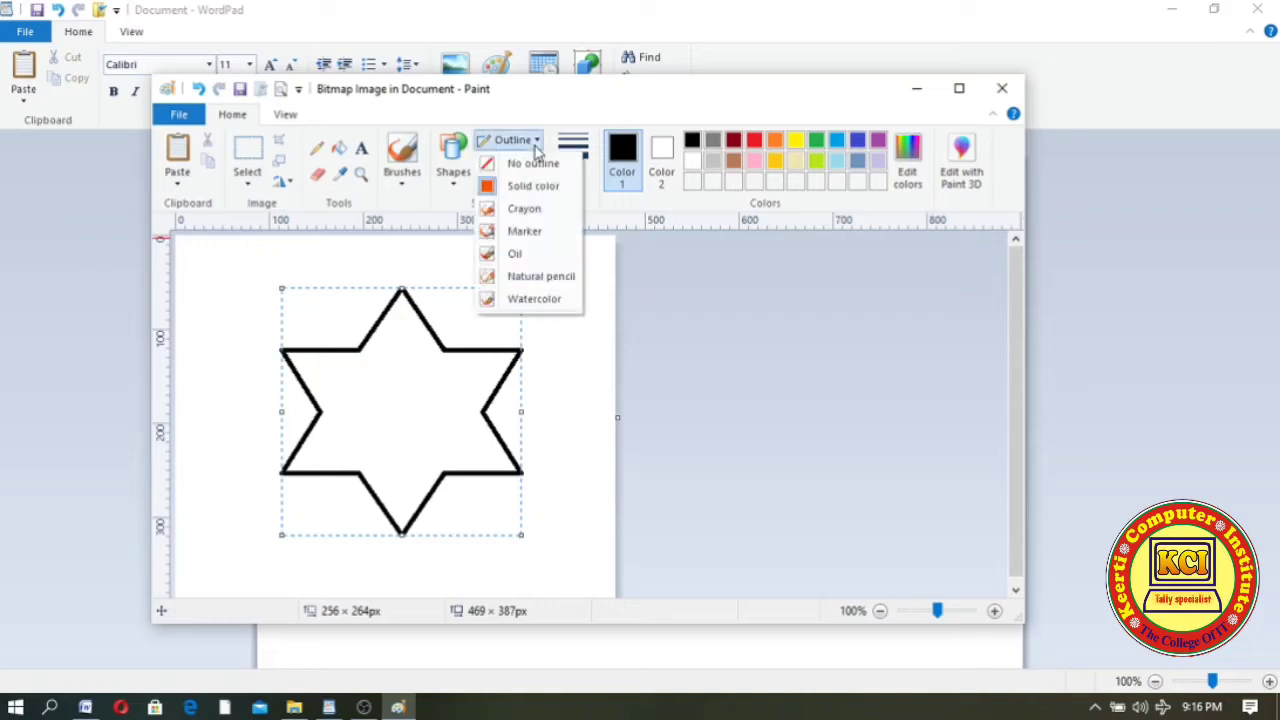
{"action": "left_click", "coordinate": [503, 192]}
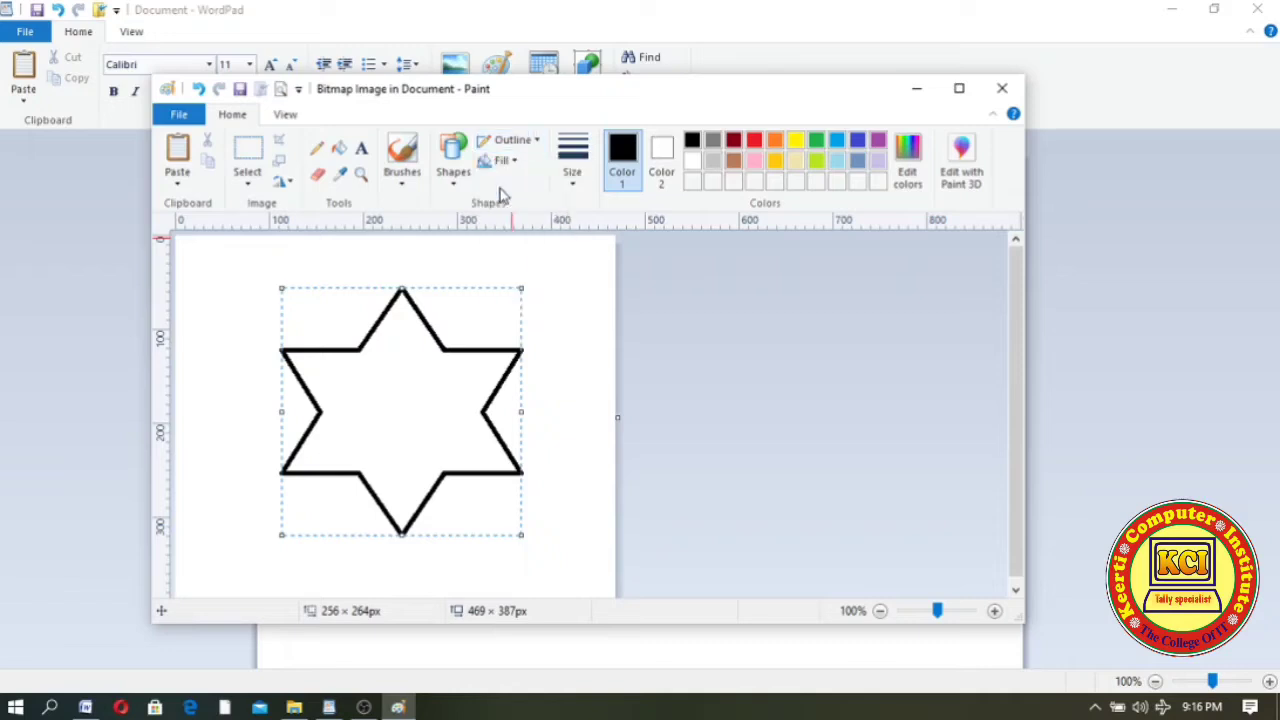
{"action": "left_click", "coordinate": [755, 145]}
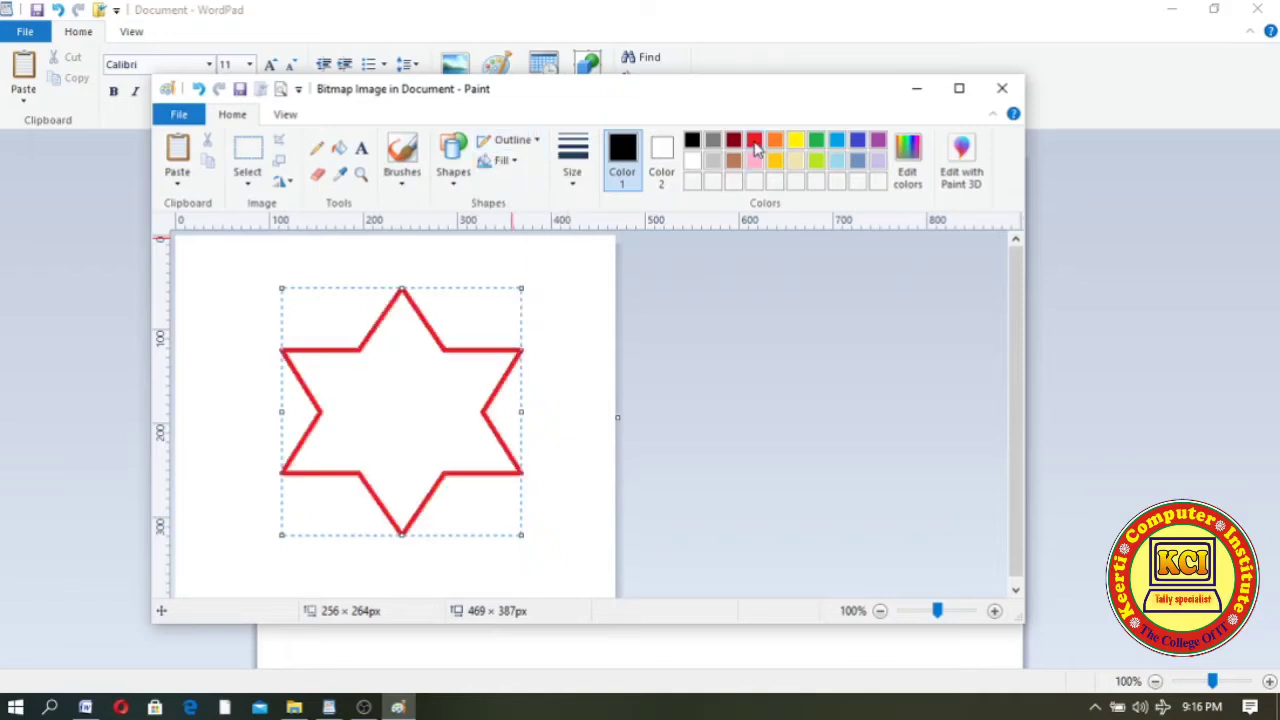
{"action": "left_click", "coordinate": [756, 146]}
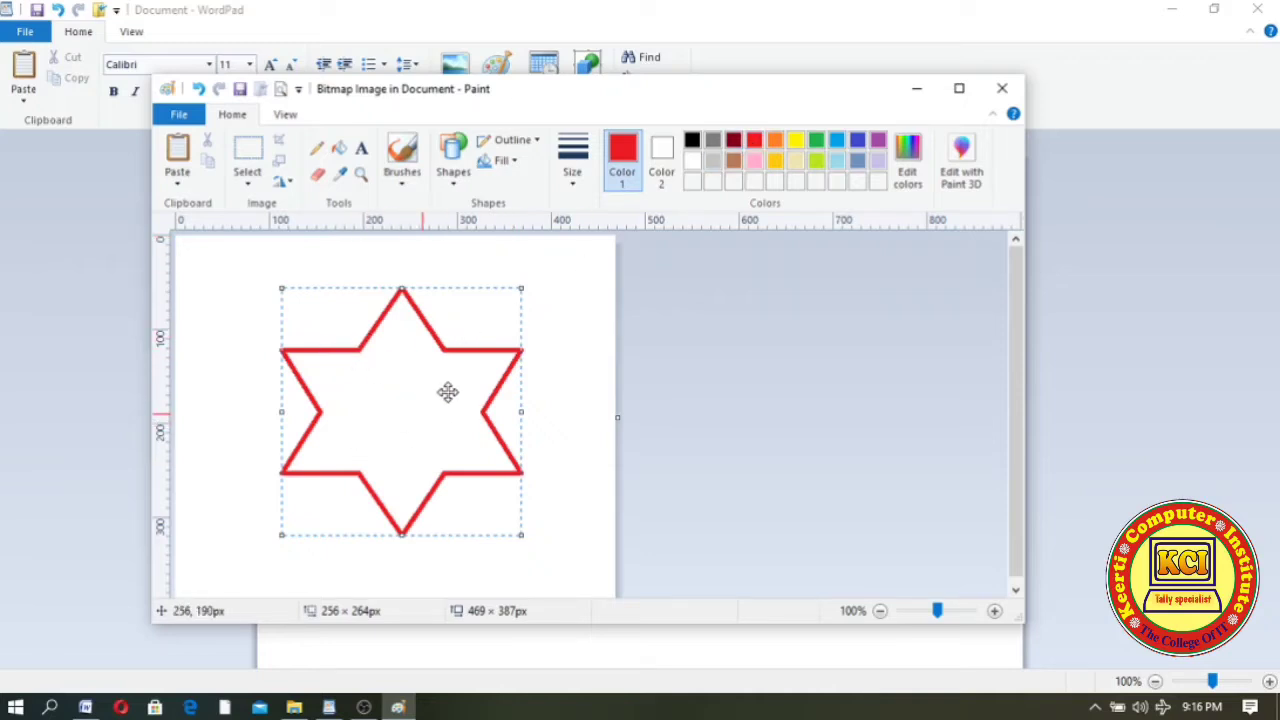
Fill the star with the Oil style using turquoise as Color 2, and deselect the shape.
{"action": "left_click", "coordinate": [665, 155]}
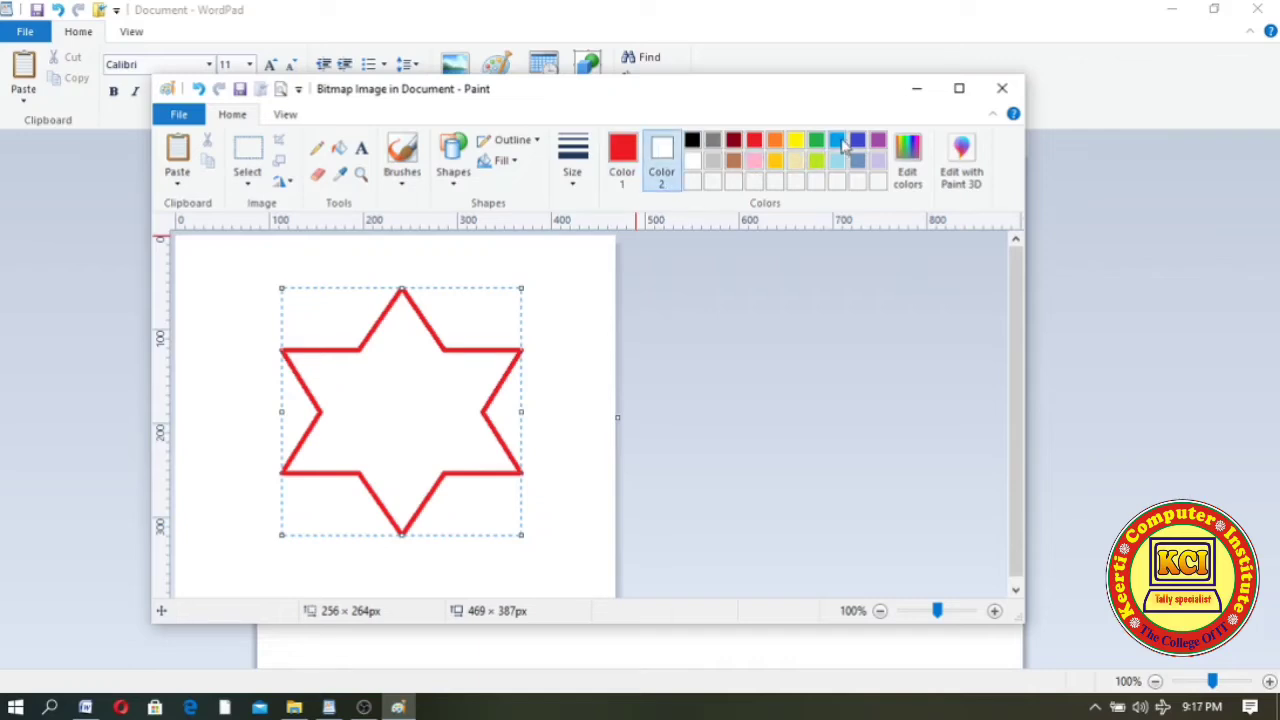
{"action": "left_click", "coordinate": [503, 160]}
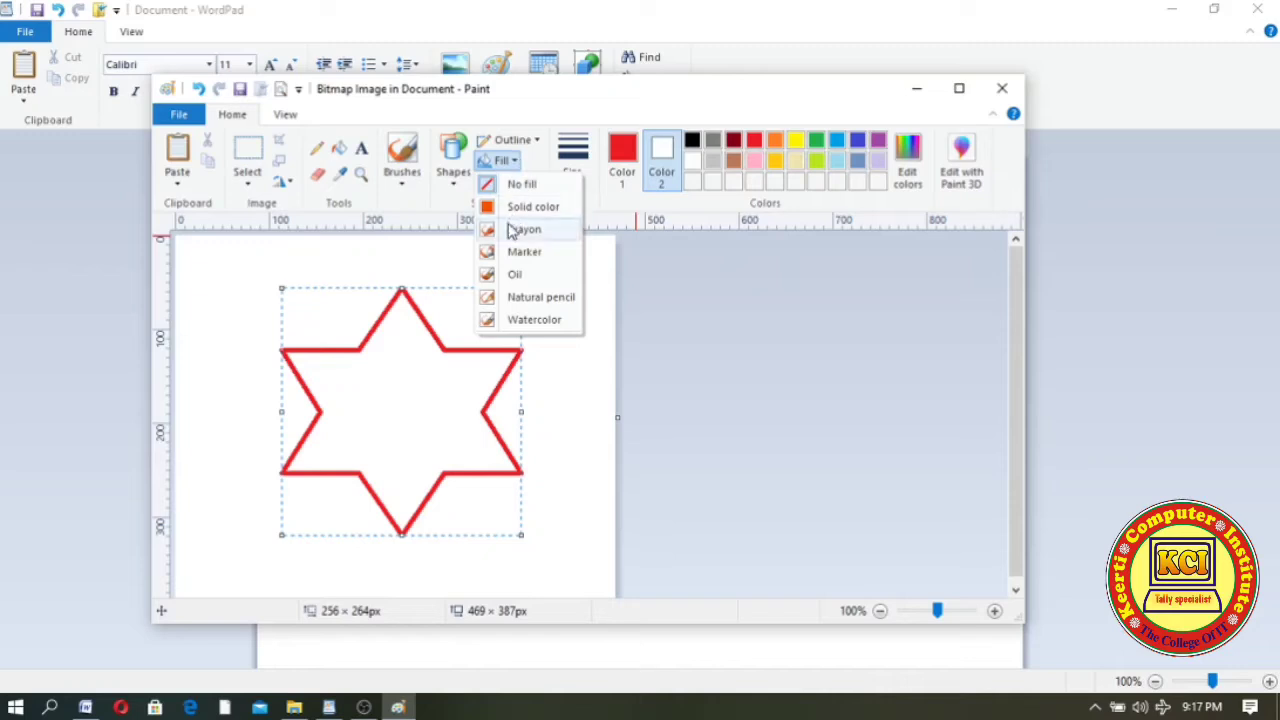
{"action": "left_click", "coordinate": [513, 278]}
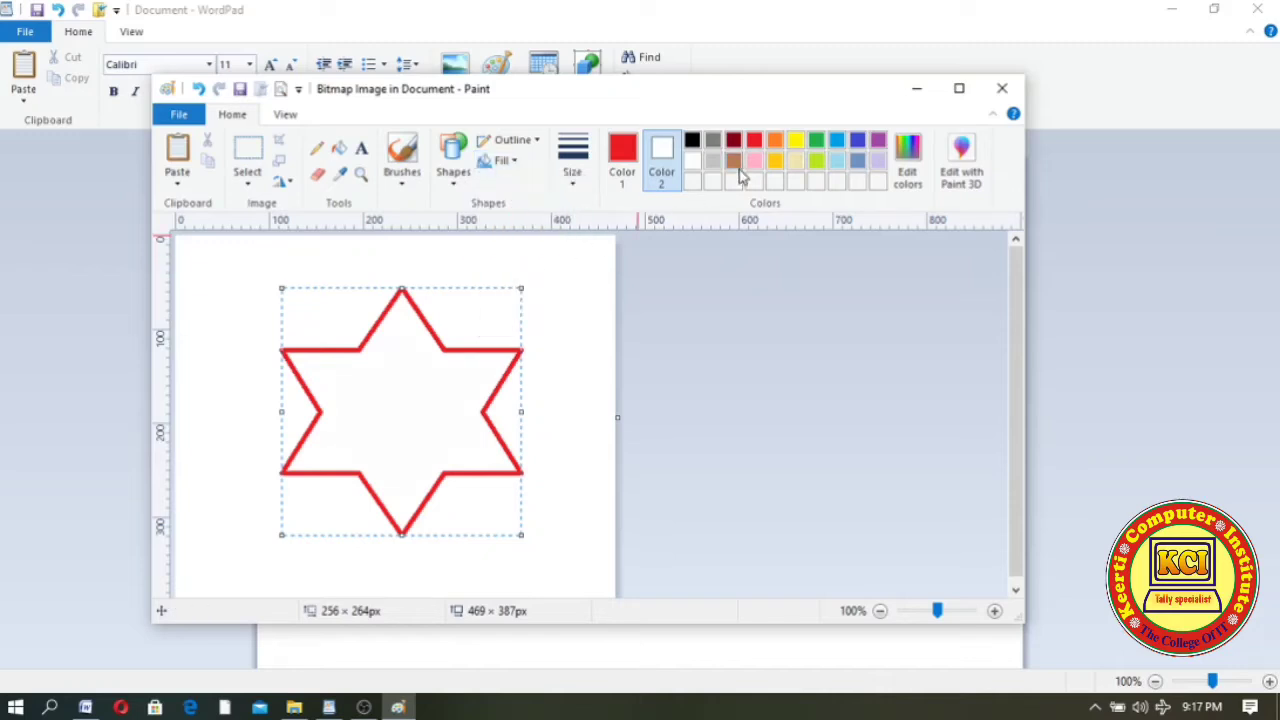
{"action": "left_click", "coordinate": [816, 141]}
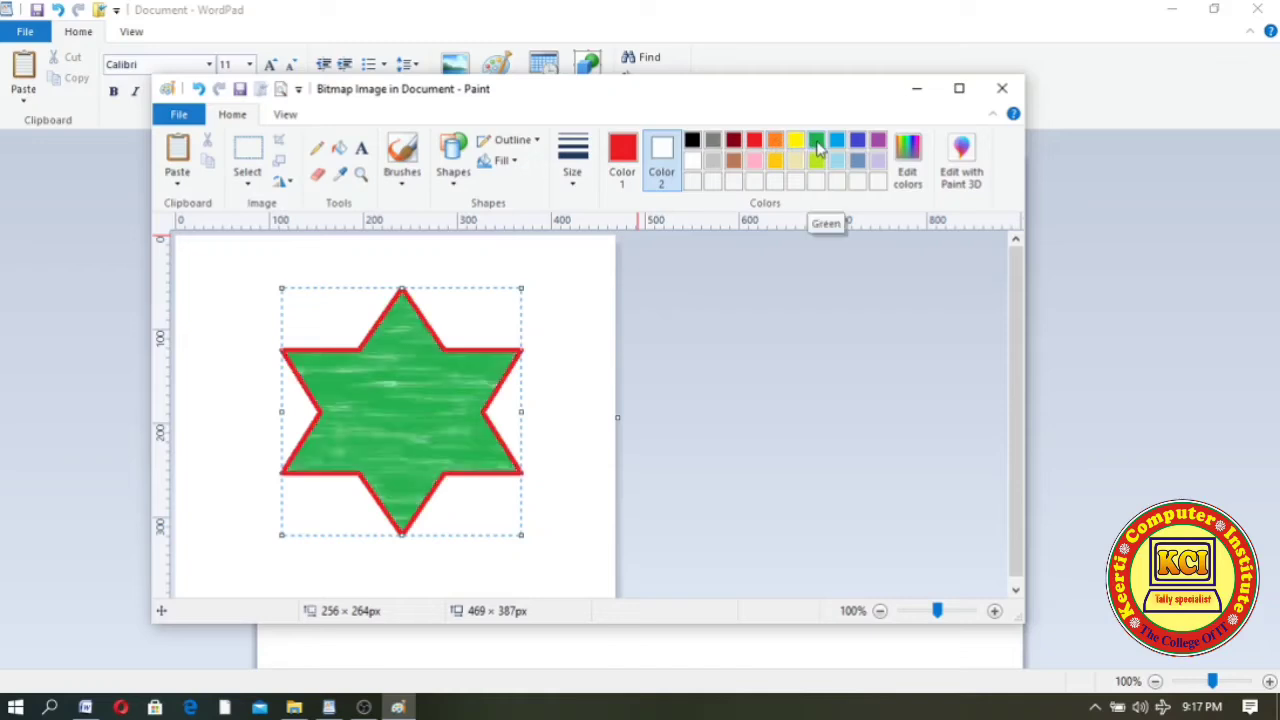
{"action": "left_click", "coordinate": [836, 143]}
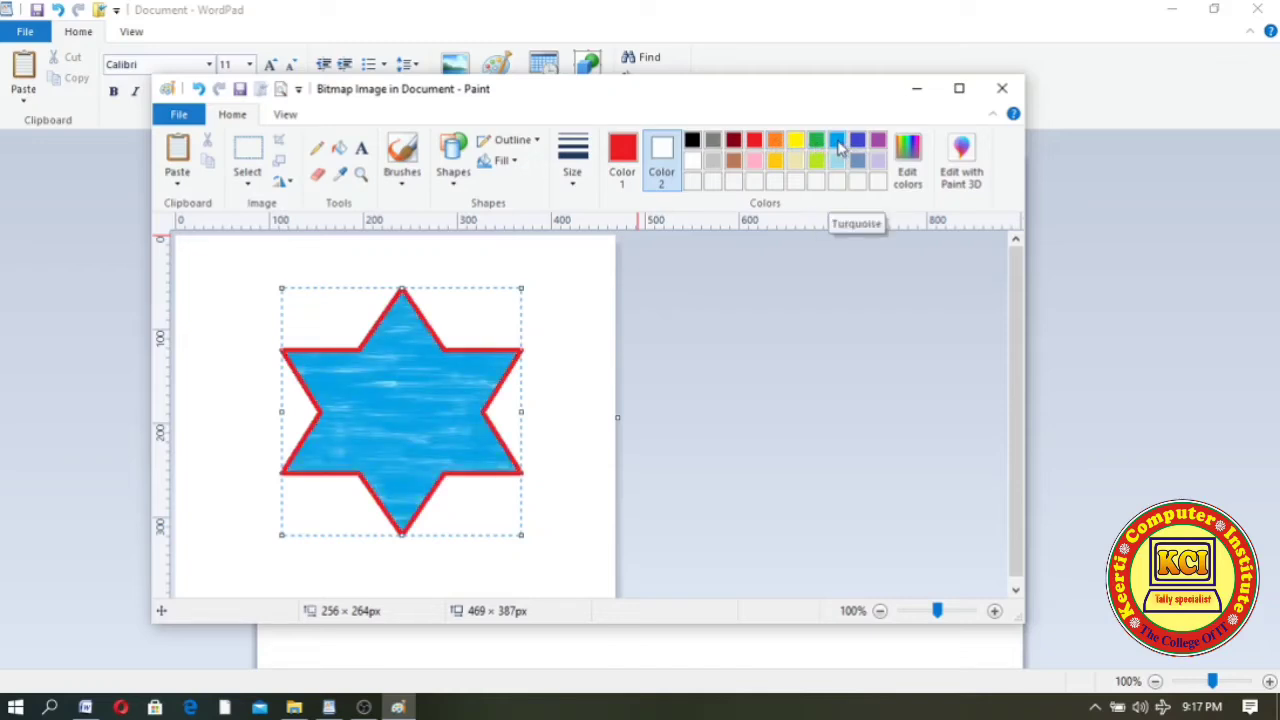
{"action": "left_click", "coordinate": [838, 147]}
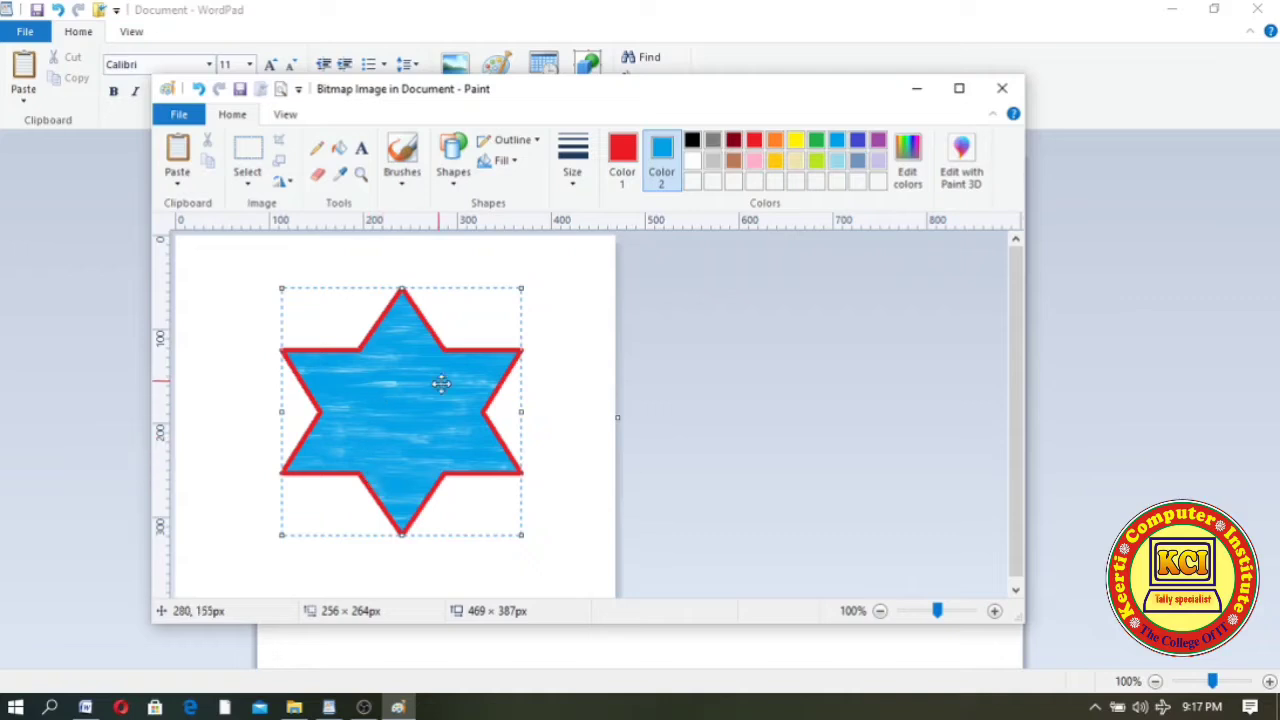
{"action": "left_click", "coordinate": [553, 400]}
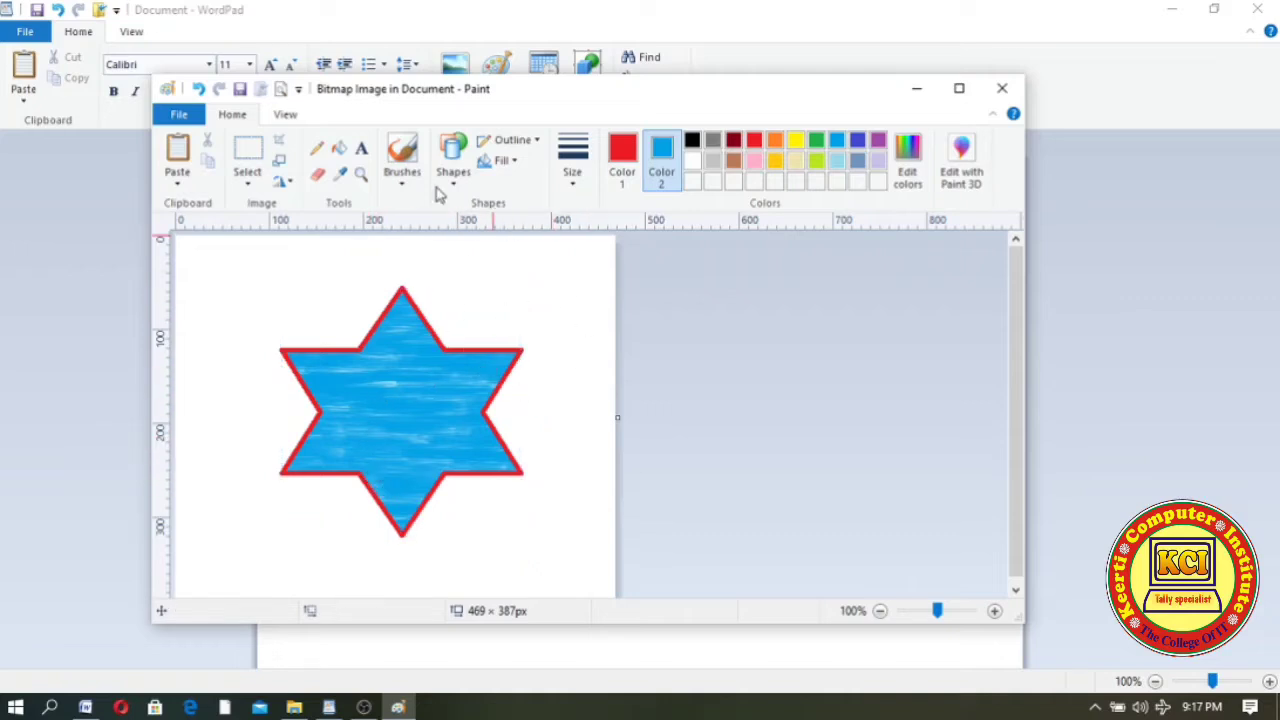
Close Paint to return to WordPad with the star drawing embedded, and select the drawing in the document.
{"action": "left_click", "coordinate": [1002, 92]}
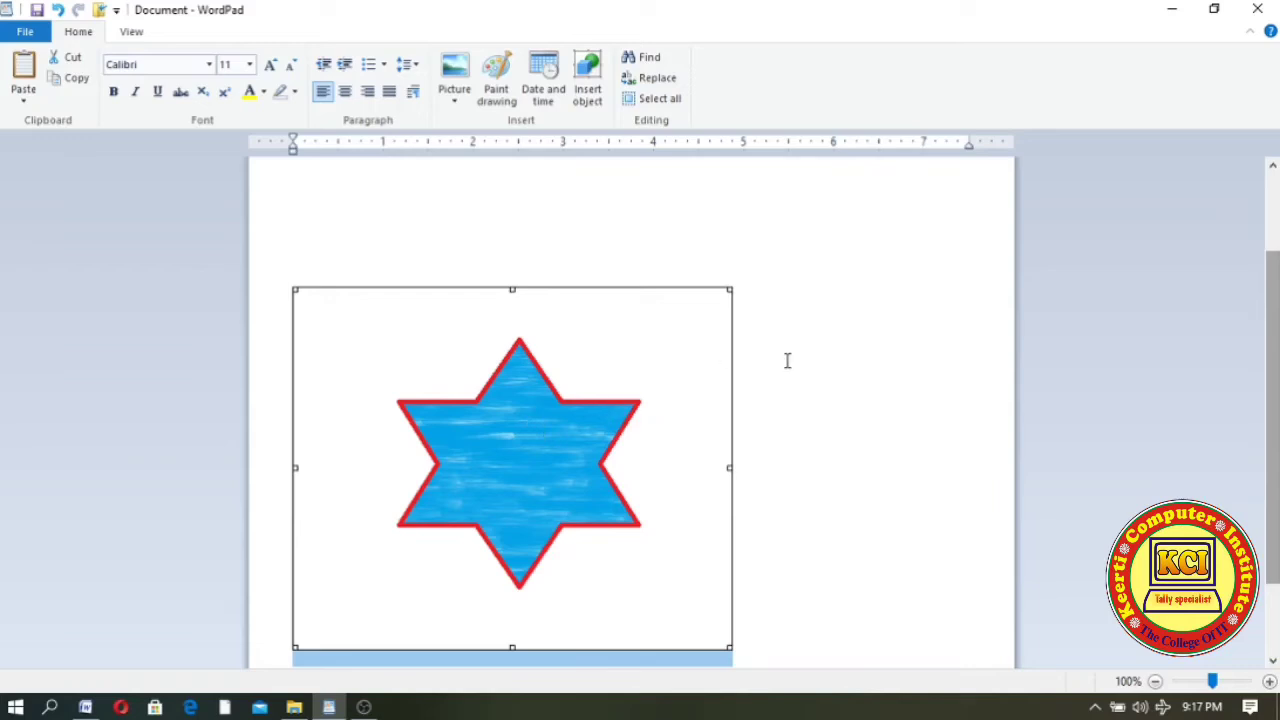
{"action": "left_click", "coordinate": [742, 418]}
{"action": "left_click", "coordinate": [584, 421]}
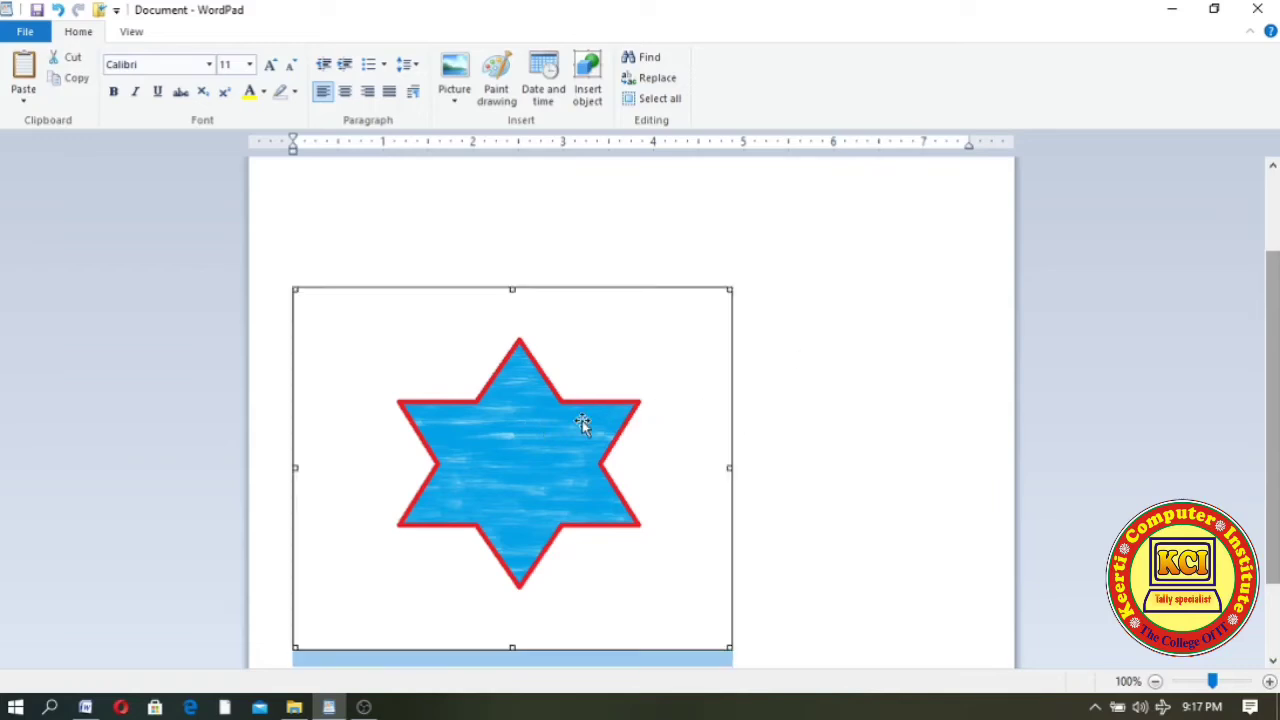